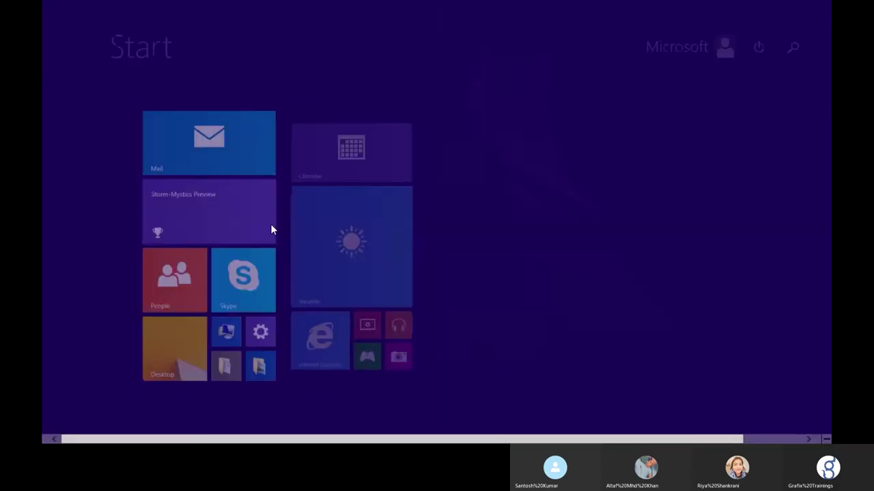
text(photo)
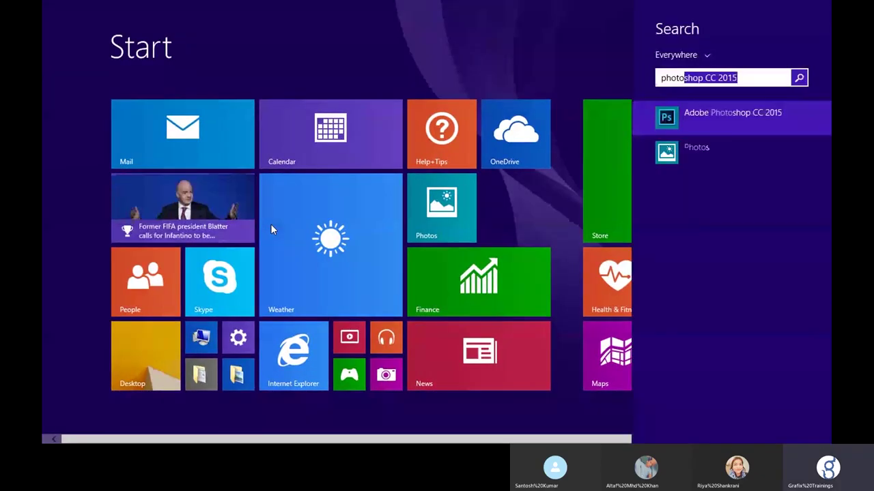
text(ho)
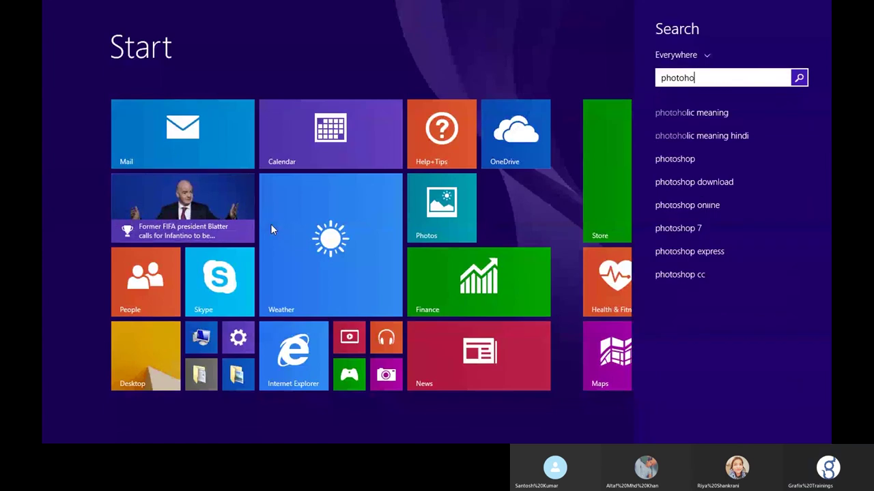
key(BackSpace)
key(BackSpace)
key(BackSpace)
key(BackSpace)
key(BackSpace)
key(BackSpace)
key(BackSpace)
key(super)
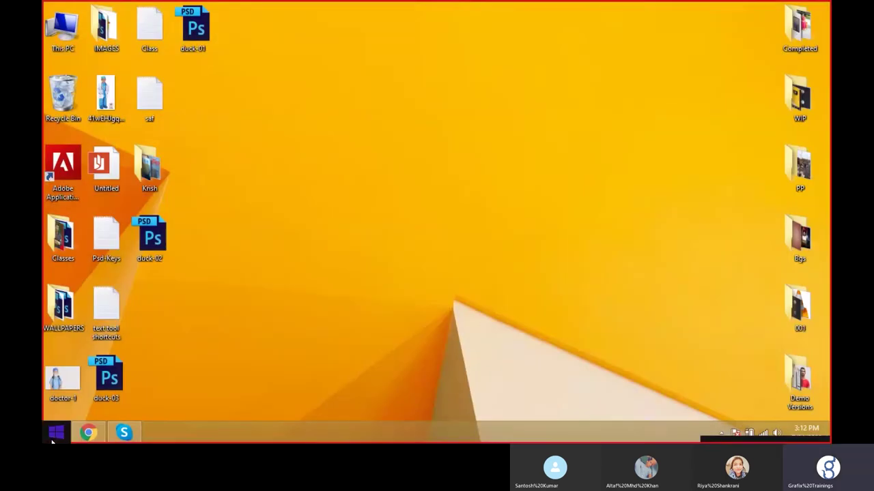
Search the installed programs for Photoshop and launch Adobe Photoshop CC 2015.
click(54, 436)
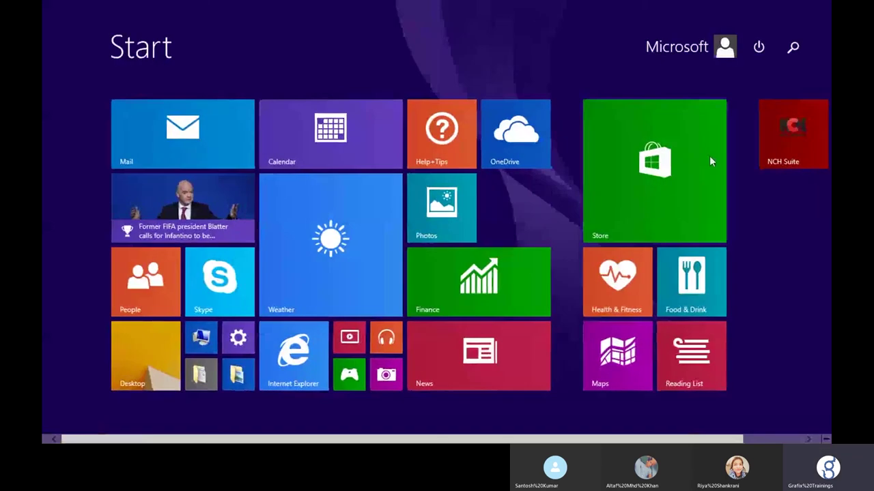
click(788, 46)
text(photoshop CC 2015)
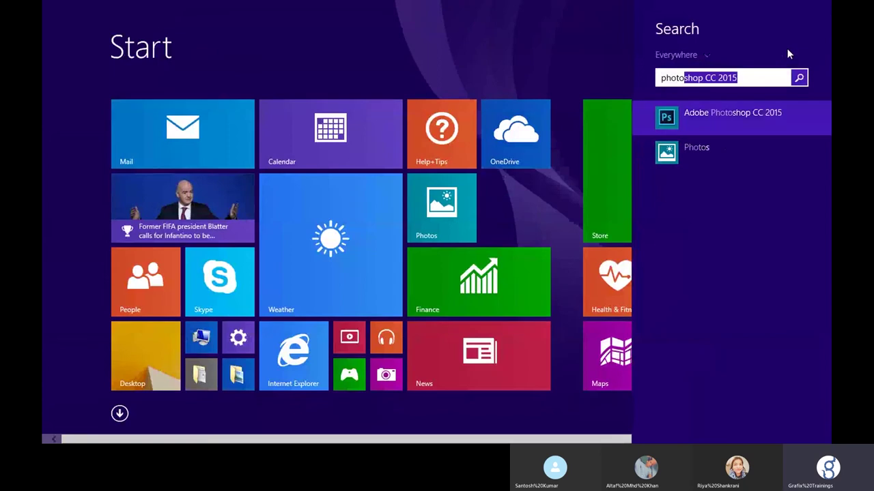
click(740, 125)
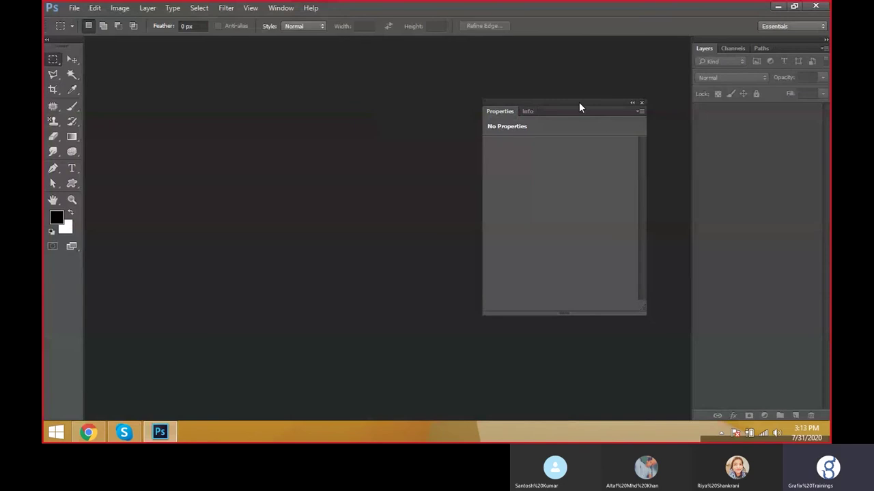
click(95, 7)
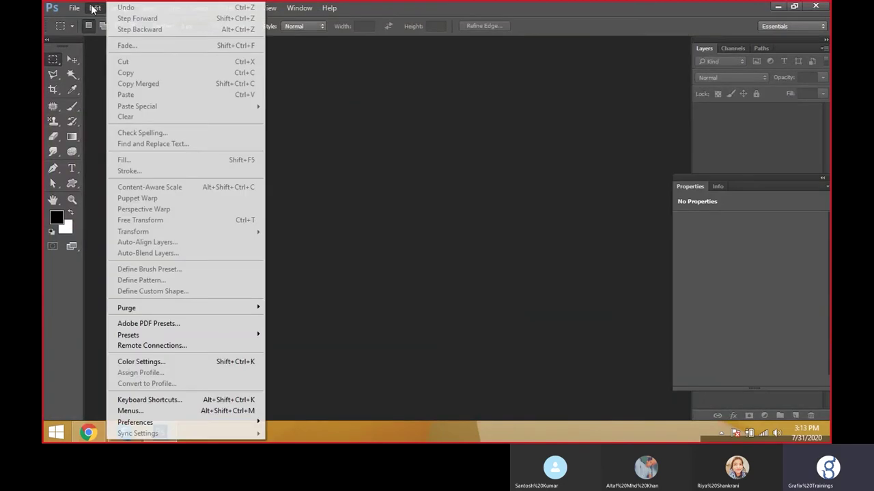
click(120, 7)
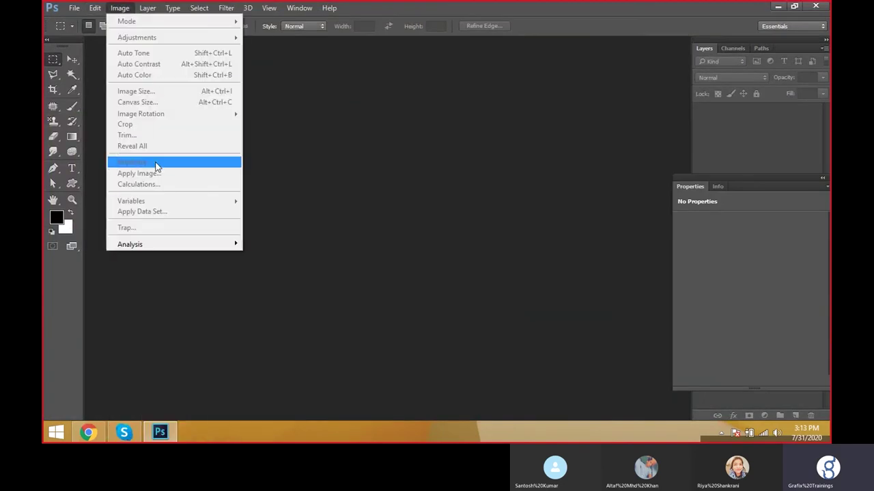
Open the Downloads folder in File Explorer and select the panorama-1993645_640 and monkey-5160145 images.
key(super+d)
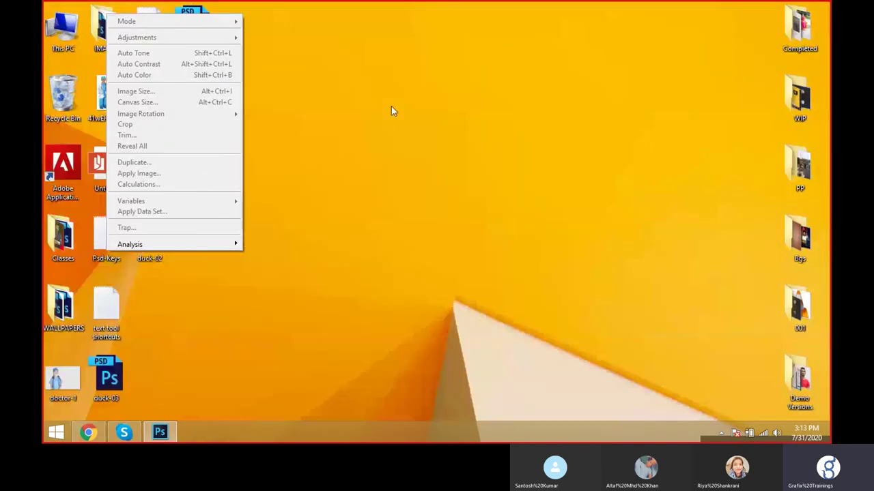
key(super+e)
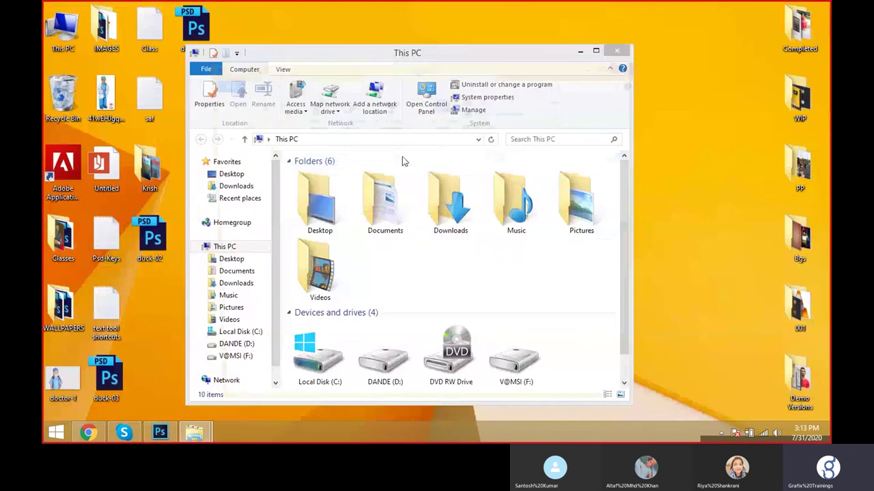
double_click(538, 50)
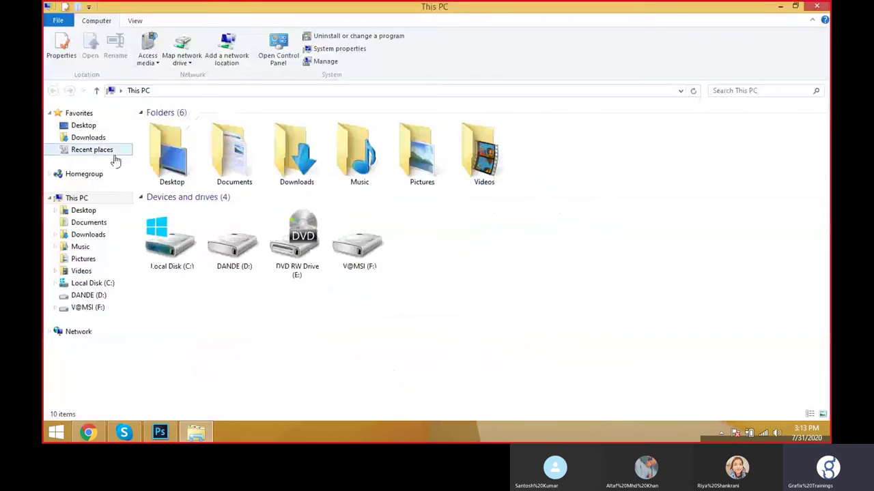
click(96, 137)
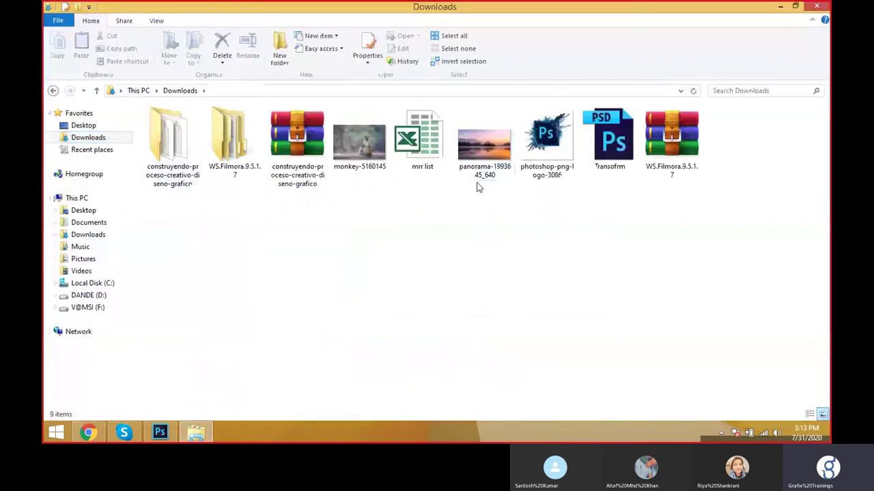
click(485, 143)
ctrl+click(359, 140)
Create a folder named Pixabay on the desktop and paste the stock photos into it.
key(super+d)
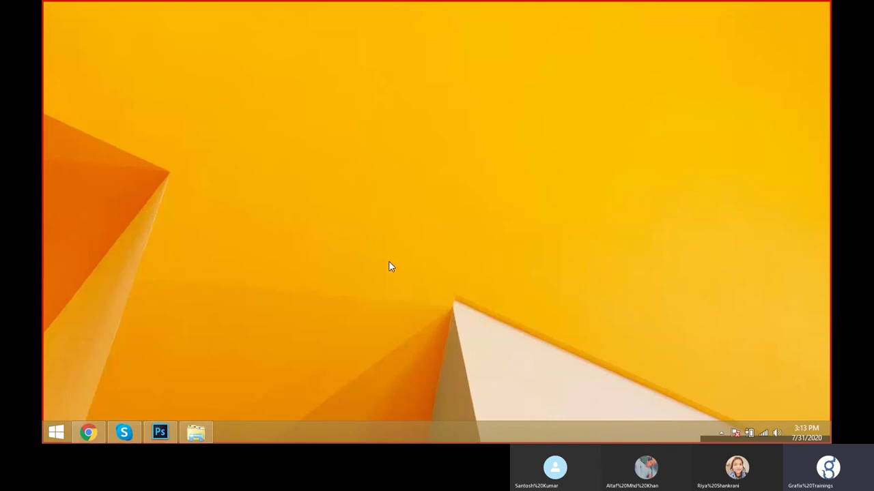
key(ctrl+shift+n)
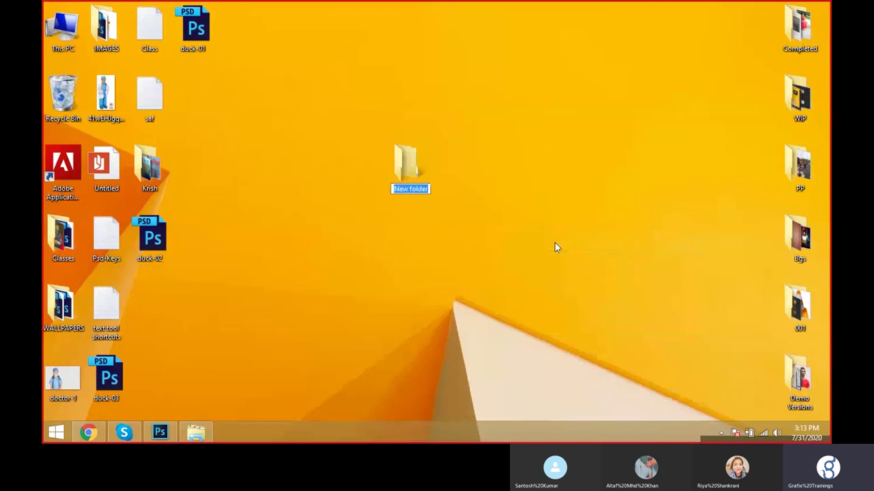
text(Pixa)
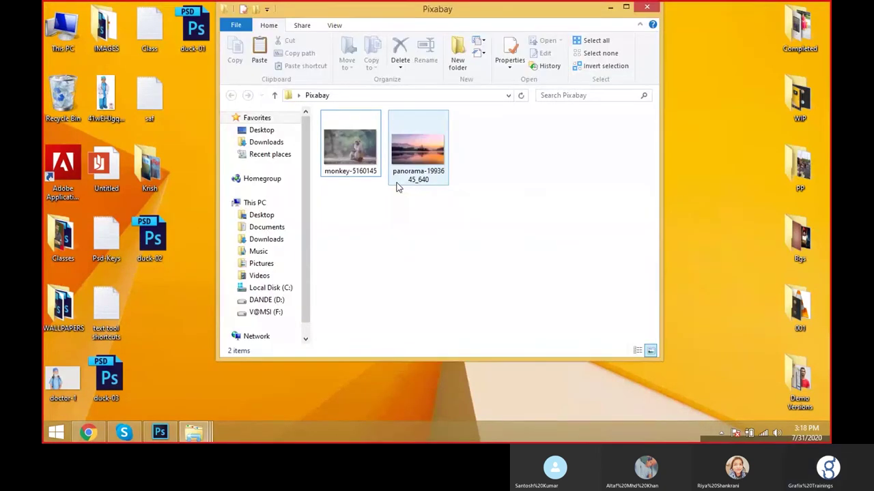
key(ctrl+v)
click(443, 286)
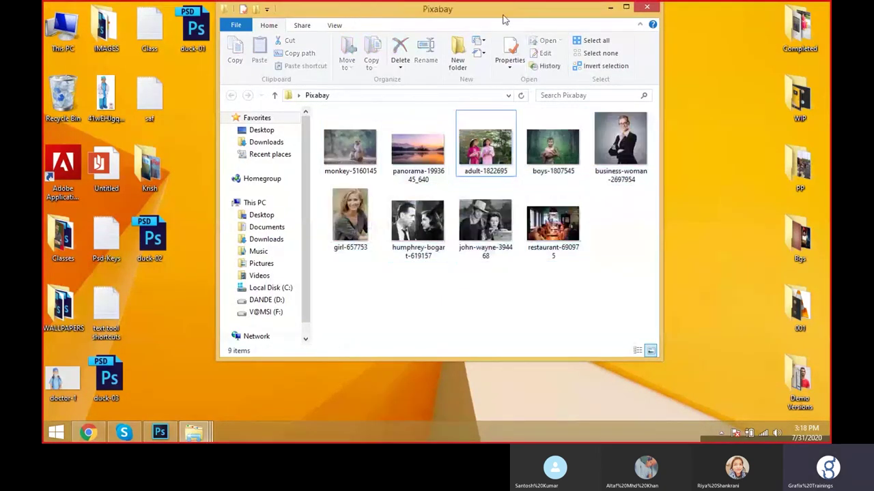
double_click(503, 19)
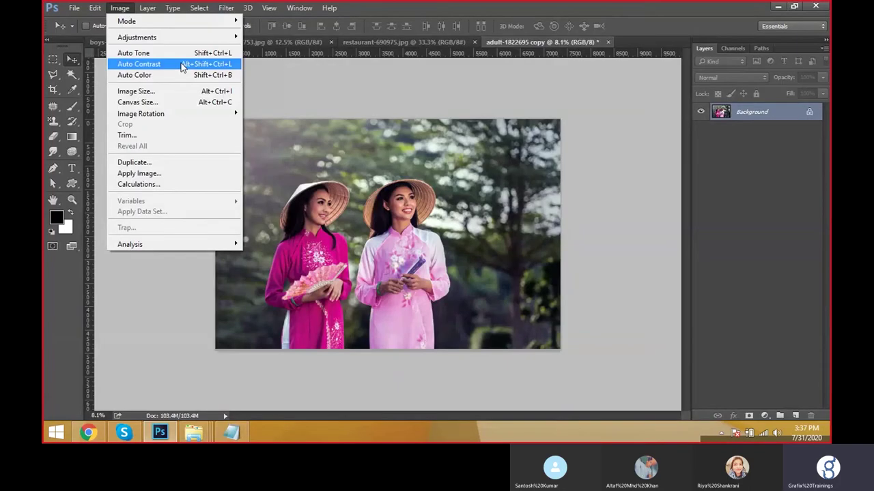
Close girl-657753.jpg, restaurant-690975.jpg and the adult-1822695 copy in Photoshop, keeping only boys-1807545.jpg open.
mouse_move(184, 37)
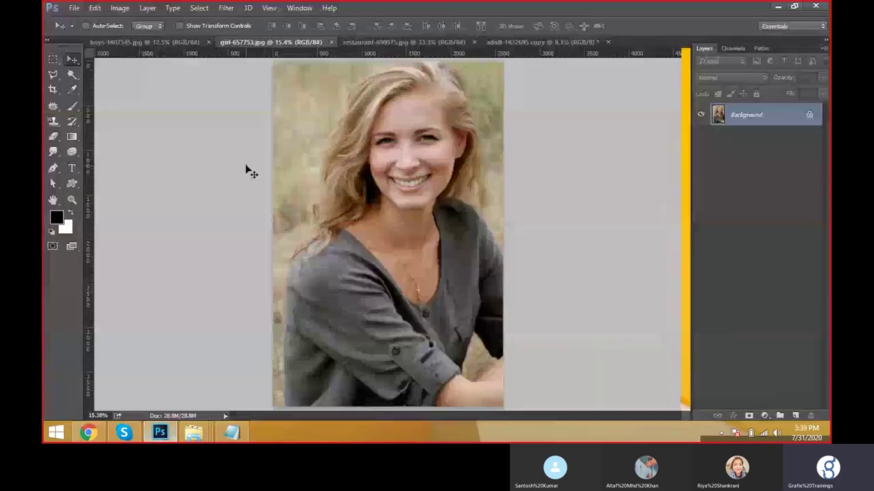
key(ctrl+w)
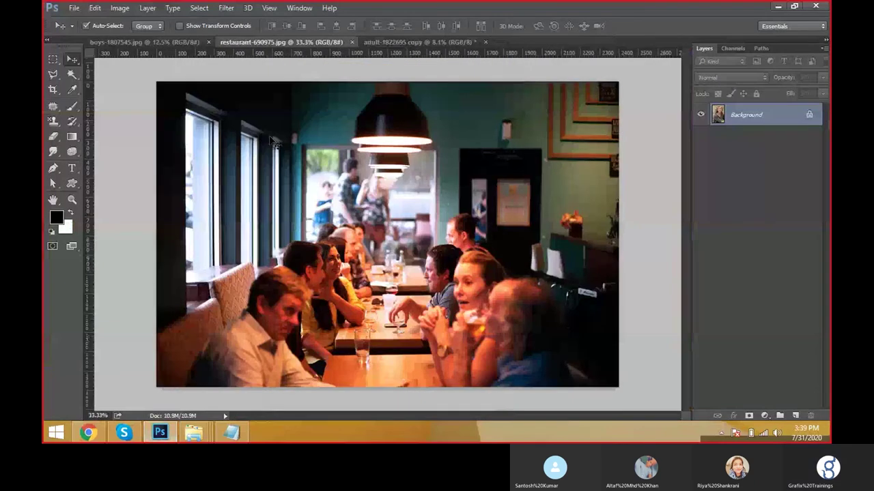
Open the entrepreneur-593358 photo from the Pixabay folder.
click(74, 7)
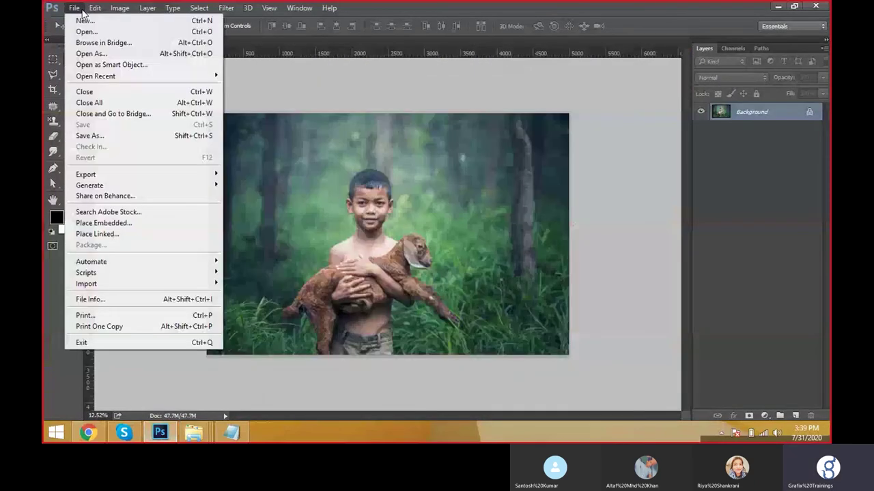
click(74, 8)
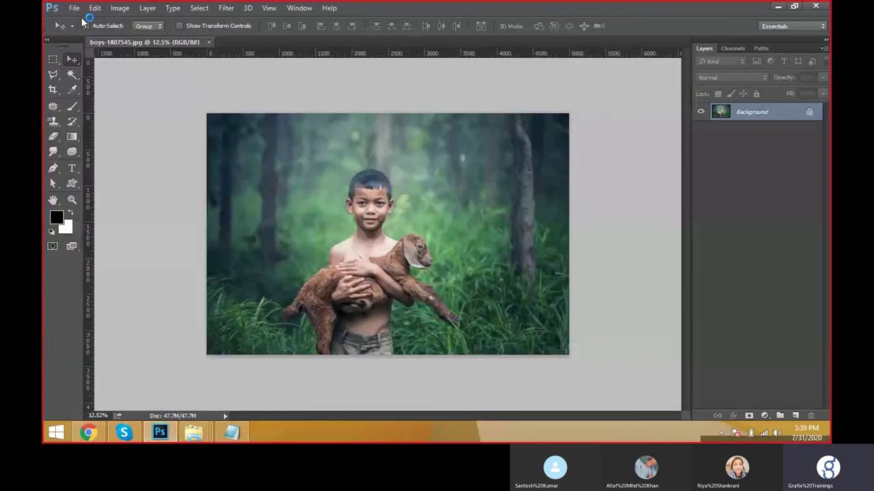
click(74, 7)
click(85, 32)
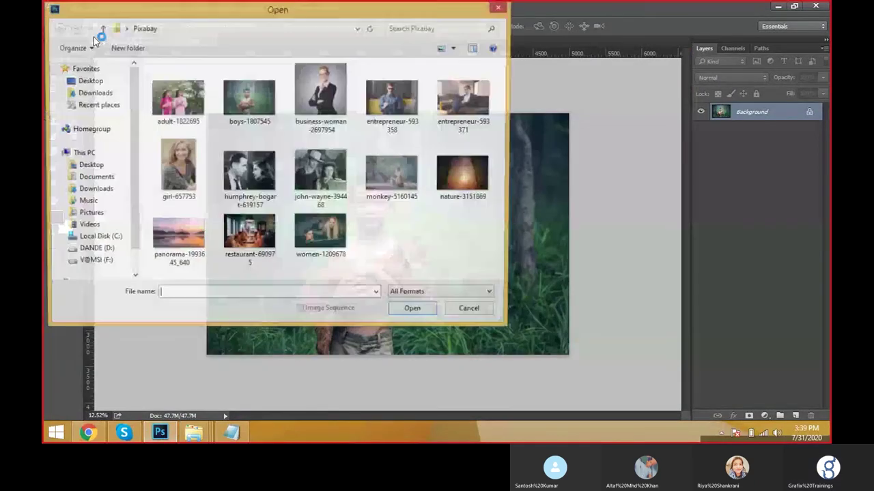
double_click(393, 100)
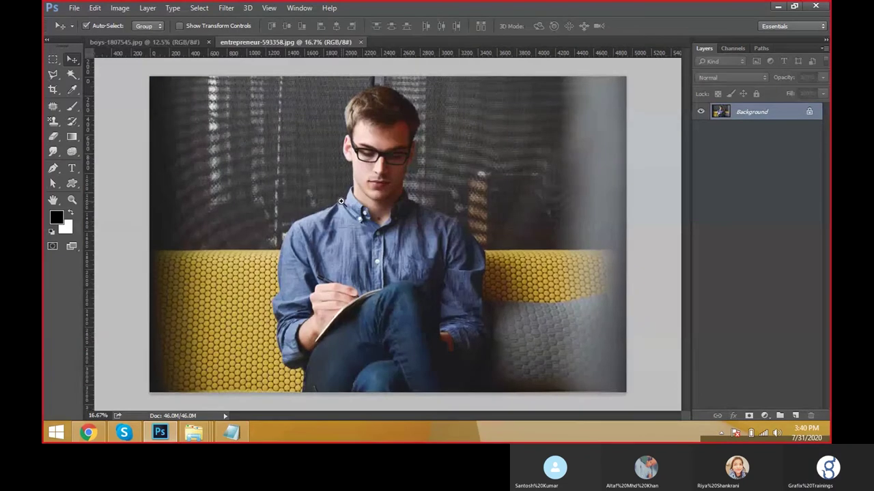
Try a Brightness/Contrast adjustment on the entrepreneur photo with brightness at 65.
drag(343, 204, 360, 211)
right_click(388, 165)
click(401, 175)
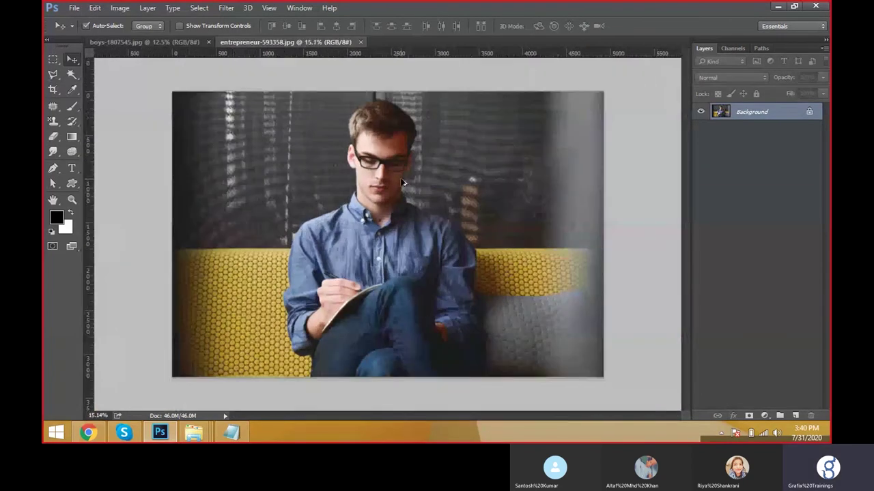
click(121, 8)
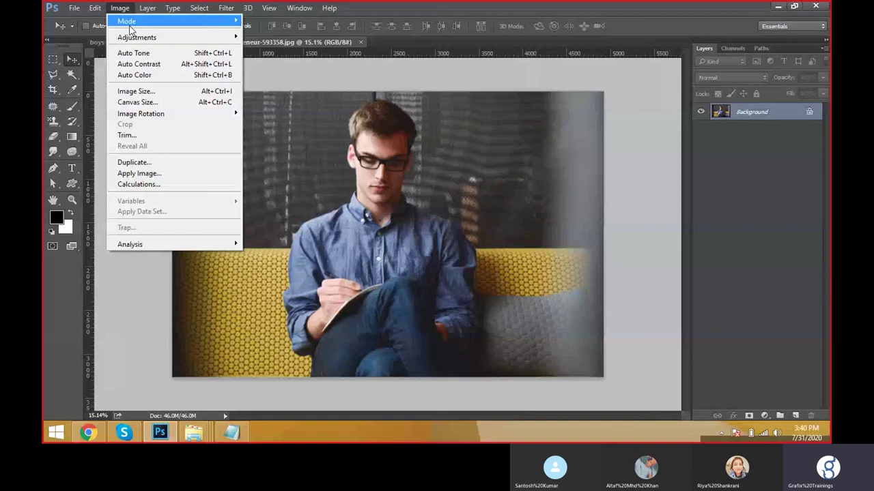
mouse_move(136, 37)
click(273, 34)
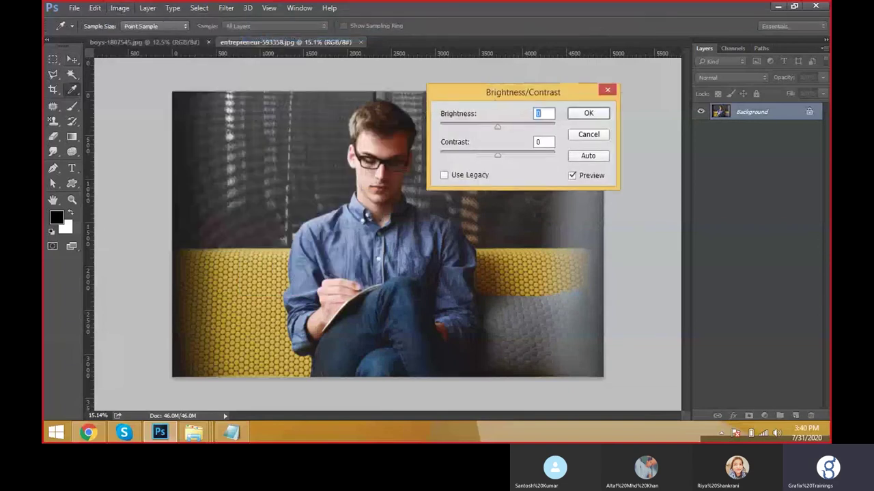
drag(505, 93, 519, 94)
drag(511, 128, 536, 129)
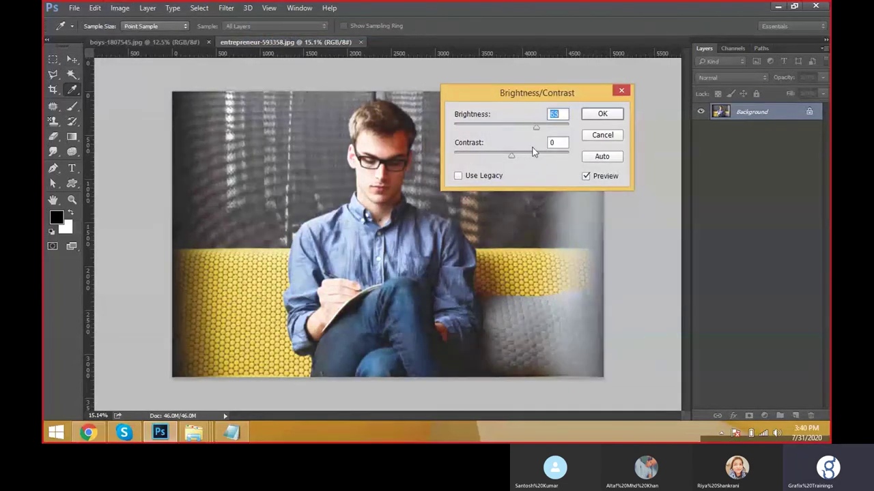
Try brightness at about 24 with contrast at about 79, and discard the Brightness/Contrast adjustment.
drag(534, 152, 549, 154)
drag(536, 128, 516, 131)
mouse_move(546, 156)
mouse_down()
mouse_move(473, 156)
mouse_move(557, 158)
mouse_up()
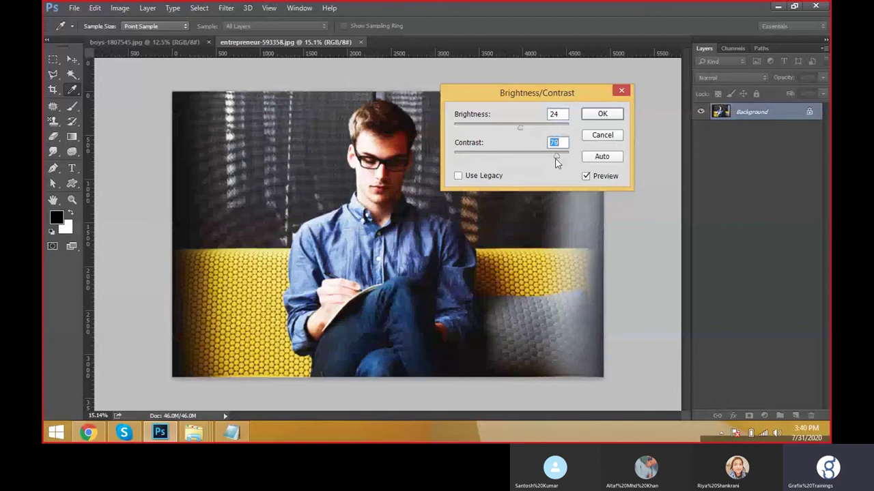
mouse_move(522, 125)
mouse_down()
mouse_move(539, 130)
mouse_move(479, 126)
mouse_move(523, 119)
mouse_move(498, 121)
mouse_move(535, 130)
mouse_move(496, 124)
mouse_move(524, 128)
mouse_up()
click(608, 137)
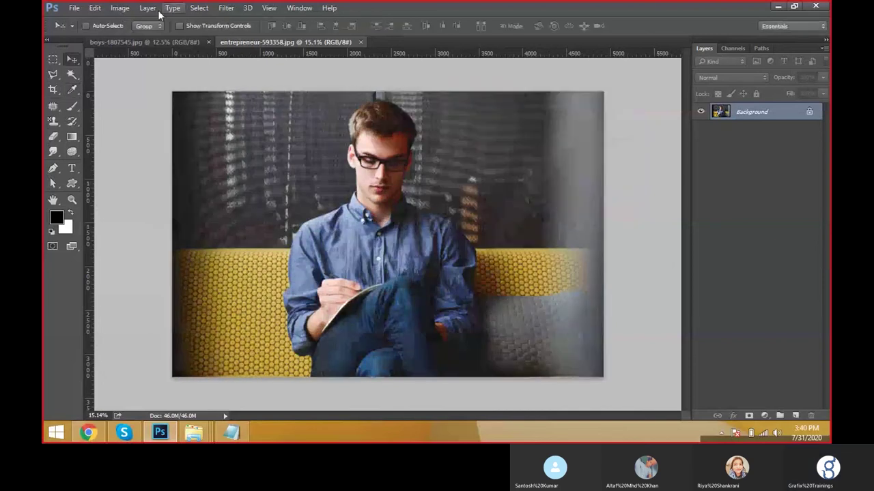
click(120, 9)
click(277, 50)
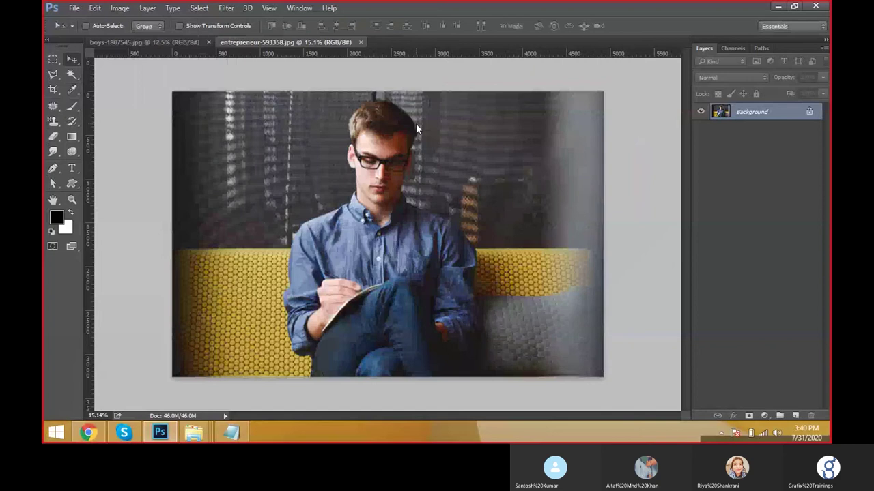
key(ctrl+o)
key(Return)
Start a Levels adjustment on boys-1807545.jpg with input levels of 20, 0.52 and 223.
click(129, 5)
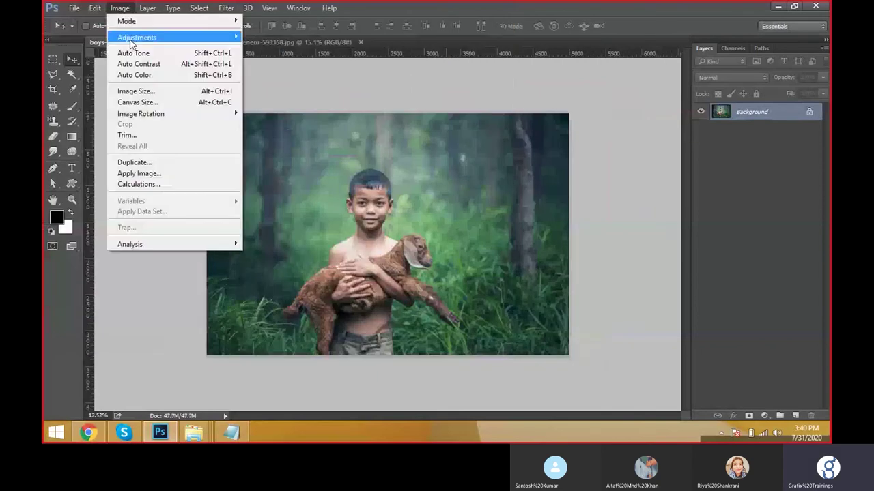
mouse_move(137, 37)
click(283, 48)
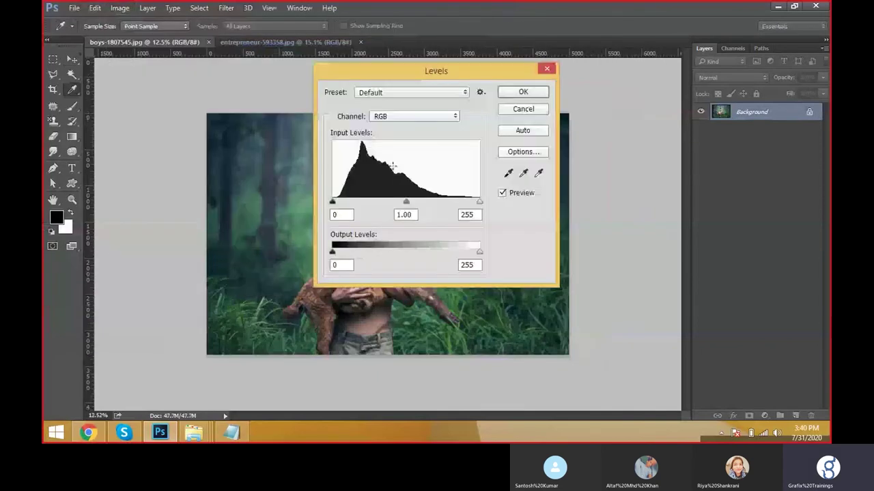
drag(437, 70, 621, 110)
drag(591, 243, 647, 243)
drag(517, 242, 528, 241)
Brighten the midtones and highlights through the Levels input values, lower the black input slightly, and apply the adjustment.
key(ctrl+plus)
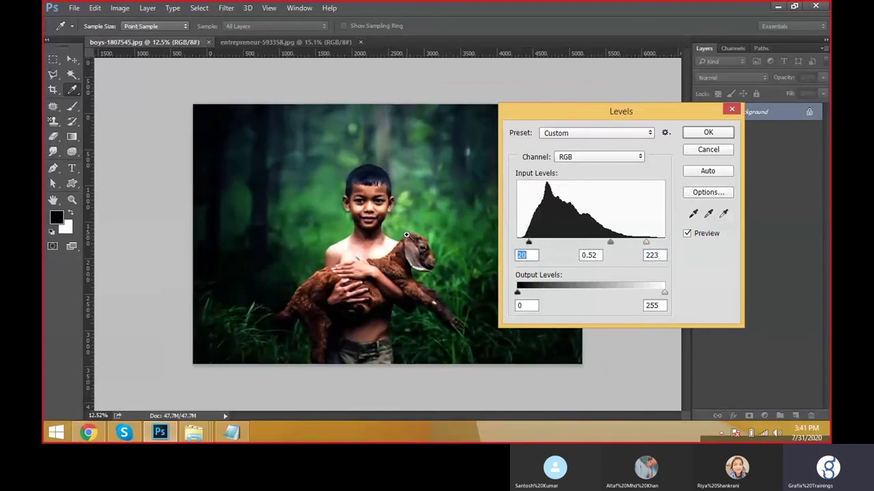
key(ctrl+plus)
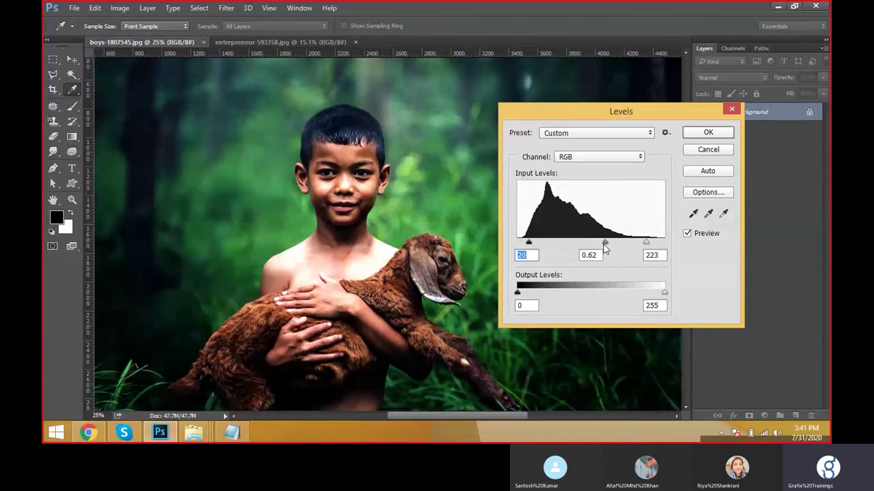
drag(603, 244, 588, 244)
drag(647, 243, 626, 244)
drag(529, 243, 527, 243)
click(707, 132)
key(v)
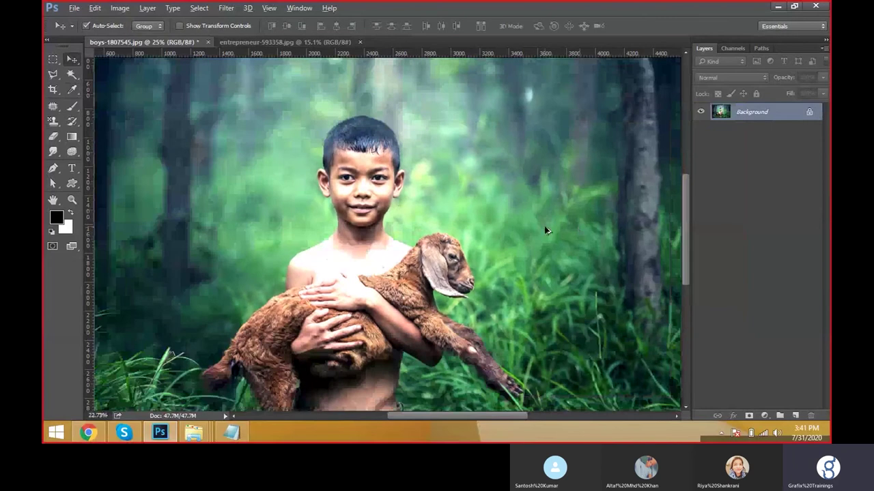
Compare boys-1807545.jpg before and after the Levels adjustment by repeatedly undoing and redoing it, ending on the adjusted version.
scroll(544, 230, down, 3)
key(ctrl+z)
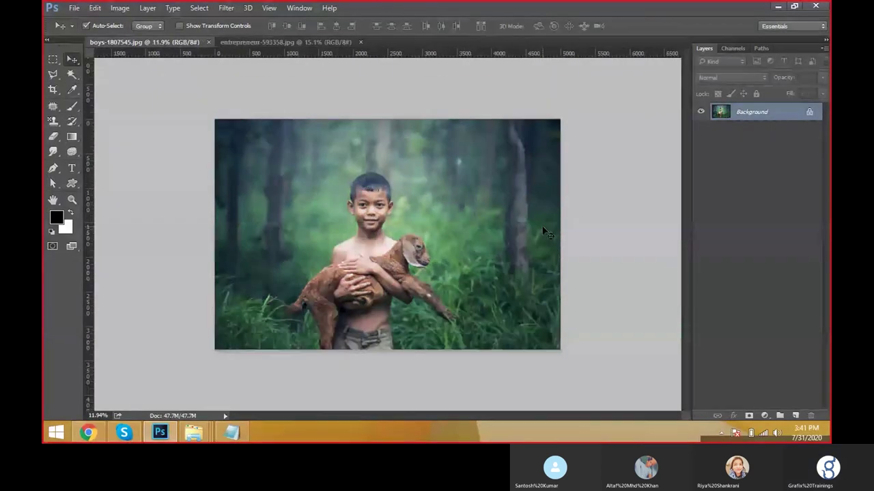
key(ctrl+z)
scroll(543, 230, up, 2)
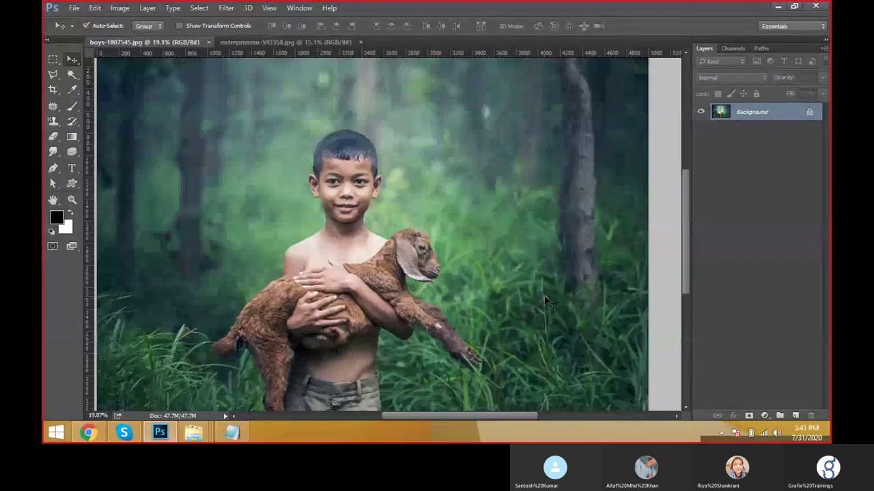
scroll(544, 301, down, 1)
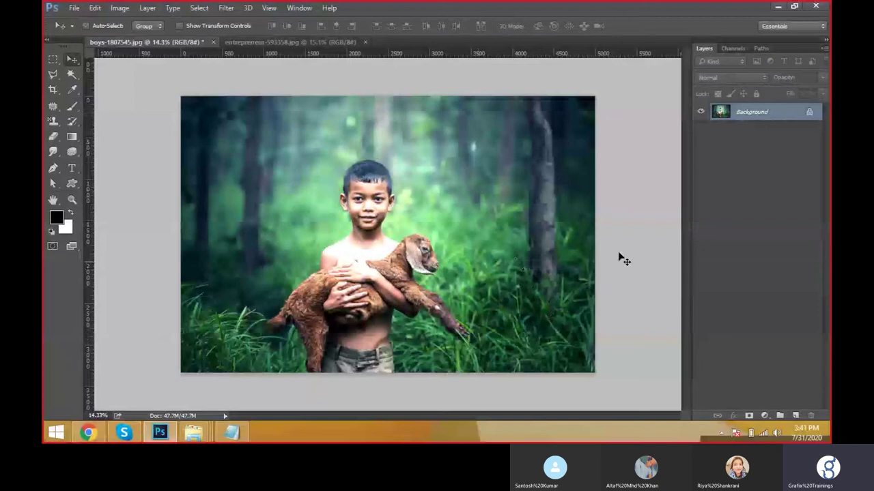
key(ctrl+z)
key(ctrl+z)
key(ctrl+z)
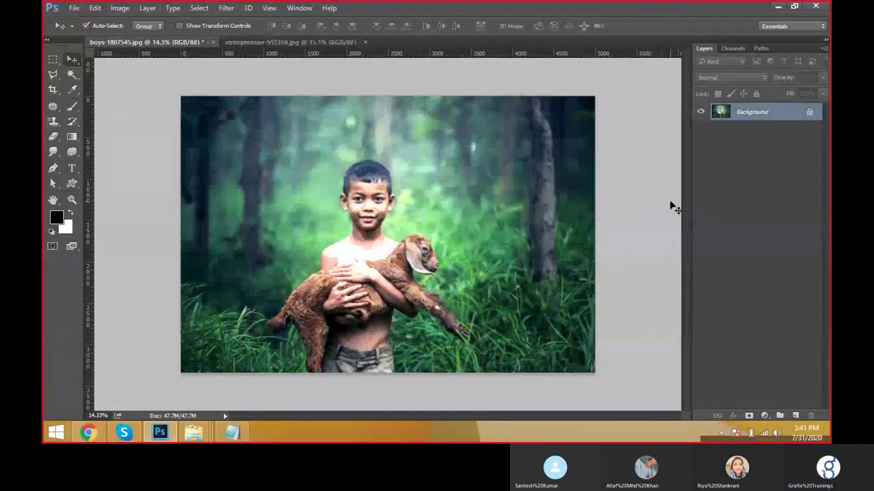
key(ctrl+z)
key(ctrl+z)
key(ctrl+z)
key(ctrl+z)
key(ctrl+z)
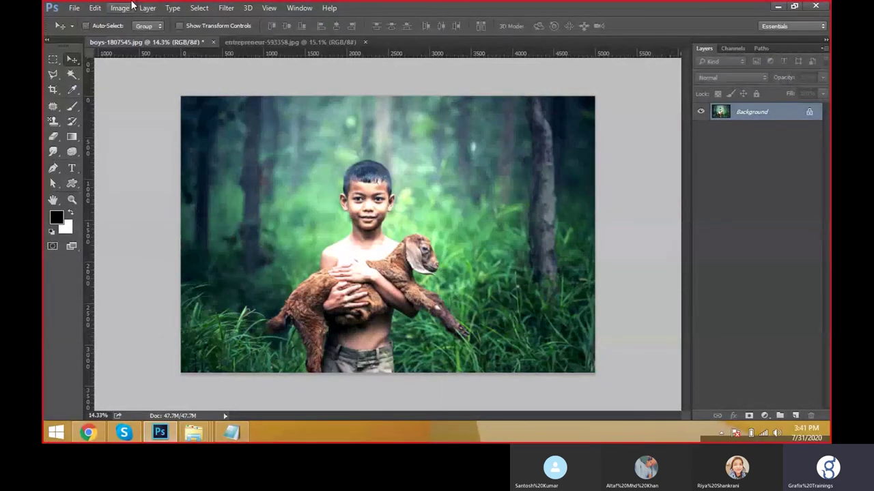
Open adult-1822695 from the Pixabay folder.
click(139, 12)
mouse_move(120, 9)
mouse_move(137, 38)
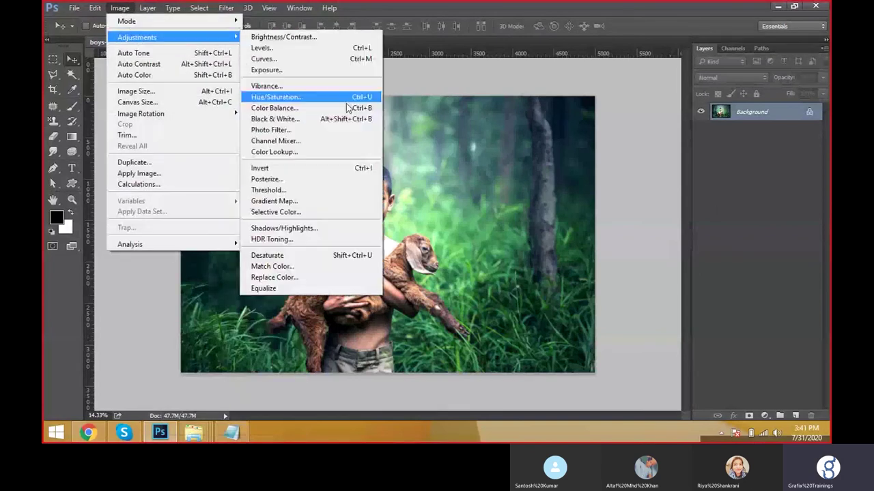
click(349, 108)
key(ctrl+o)
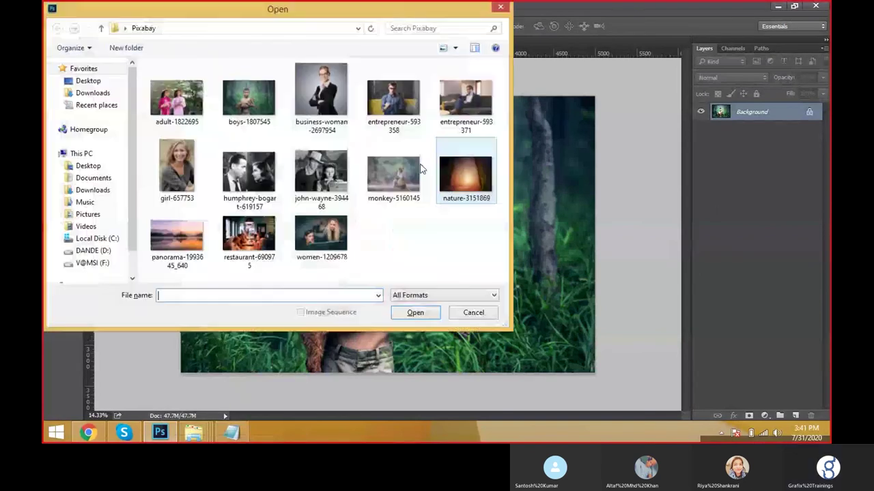
double_click(177, 100)
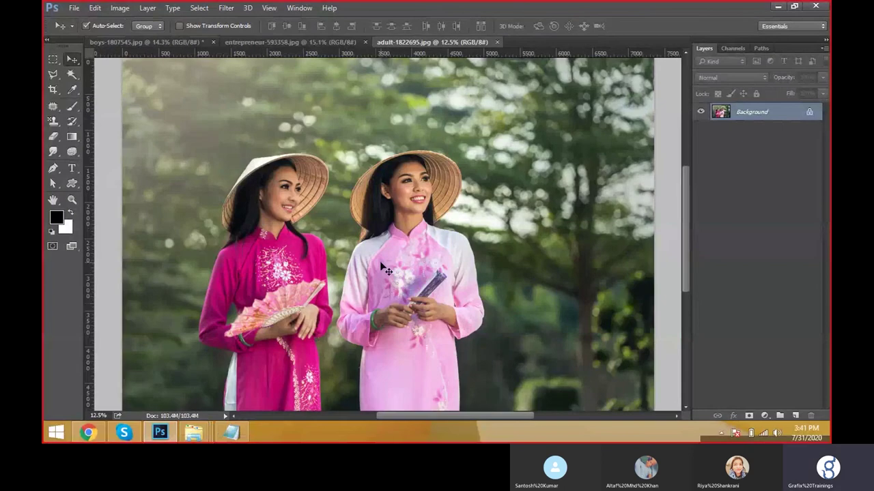
key(ctrl+l)
drag(523, 134, 587, 104)
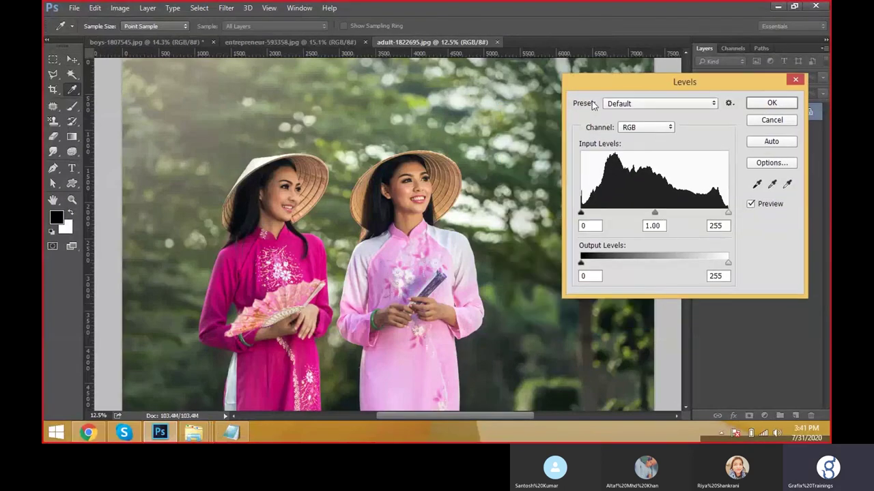
key(Escape)
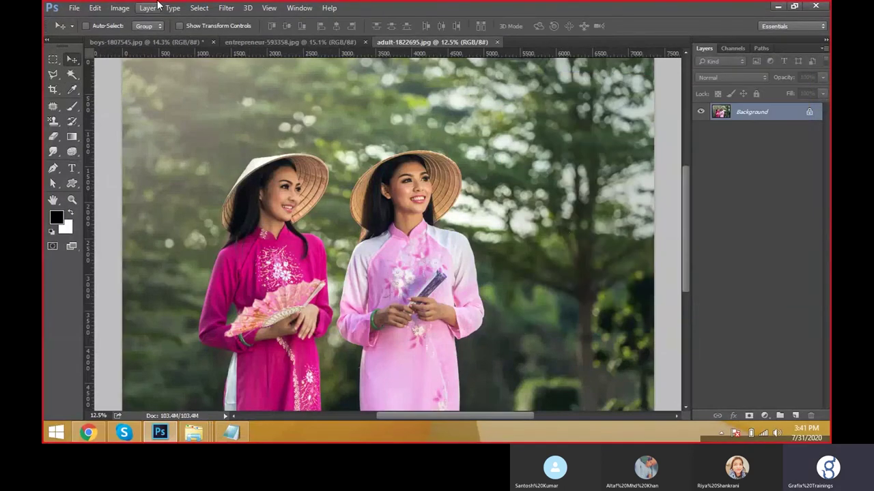
Apply a Levels adjustment to adult-1822695.jpg with input levels of 24, 0.76 and 245.
click(119, 8)
mouse_move(154, 37)
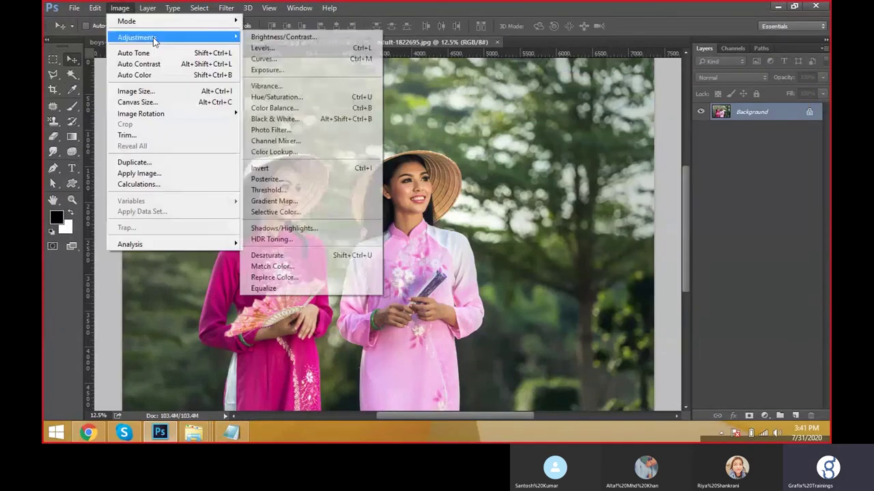
click(329, 49)
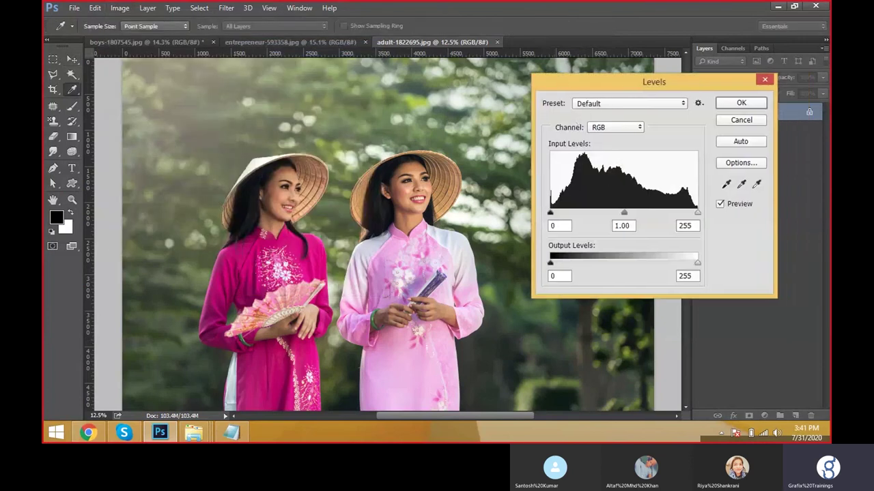
mouse_move(620, 214)
mouse_down()
mouse_move(655, 215)
mouse_move(621, 215)
mouse_up()
drag(693, 214, 667, 215)
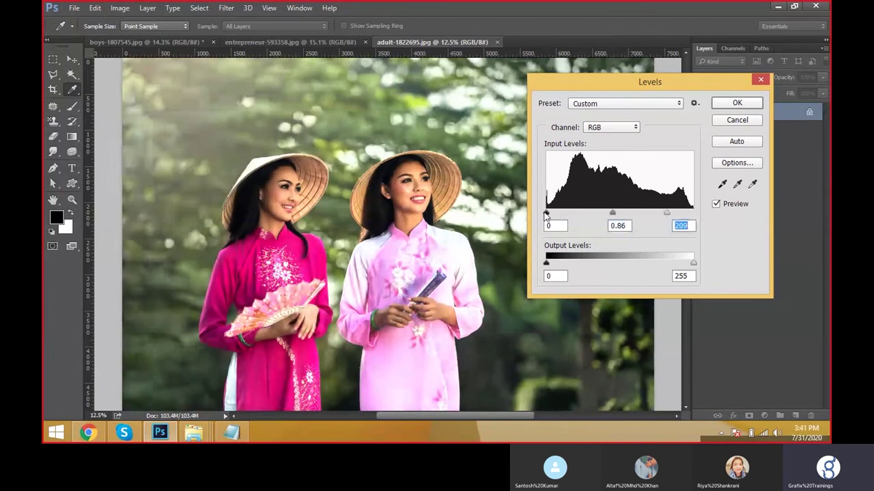
drag(546, 215, 560, 214)
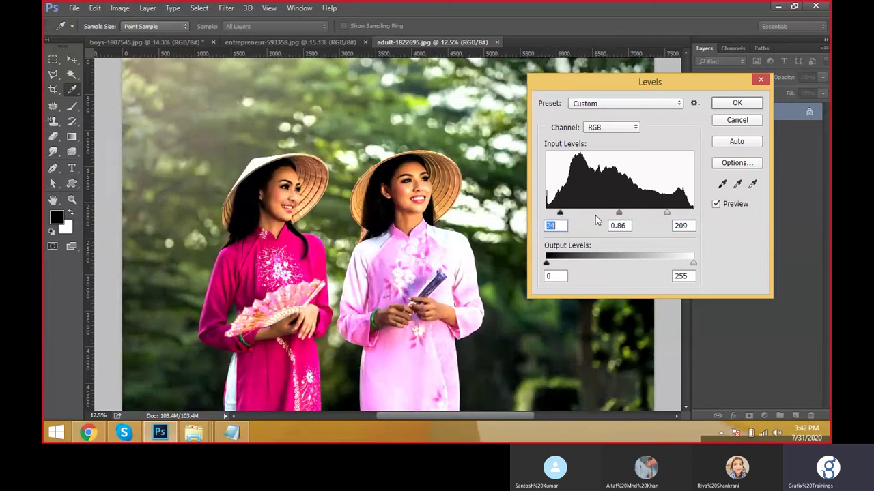
mouse_move(620, 215)
mouse_down()
mouse_move(611, 215)
mouse_move(688, 222)
mouse_move(635, 215)
mouse_up()
click(742, 107)
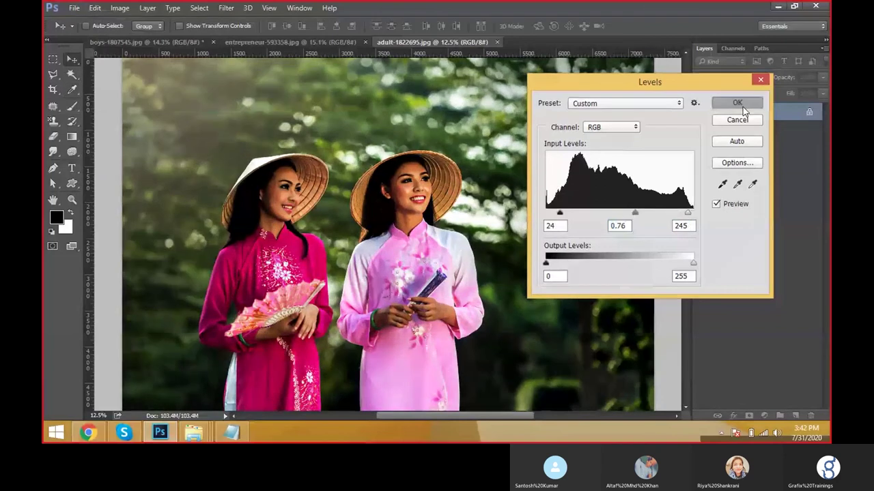
Start a Curves adjustment on adult-1822695.jpg and raise the highlights to output 205 at input 176.
right_click(492, 187)
click(510, 197)
key(ctrl+minus)
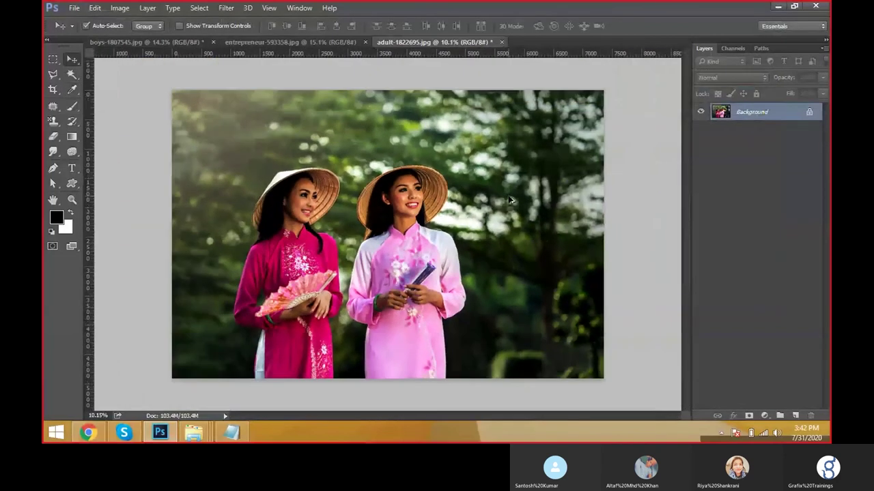
scroll(510, 199, down, 1)
scroll(453, 200, up, 1)
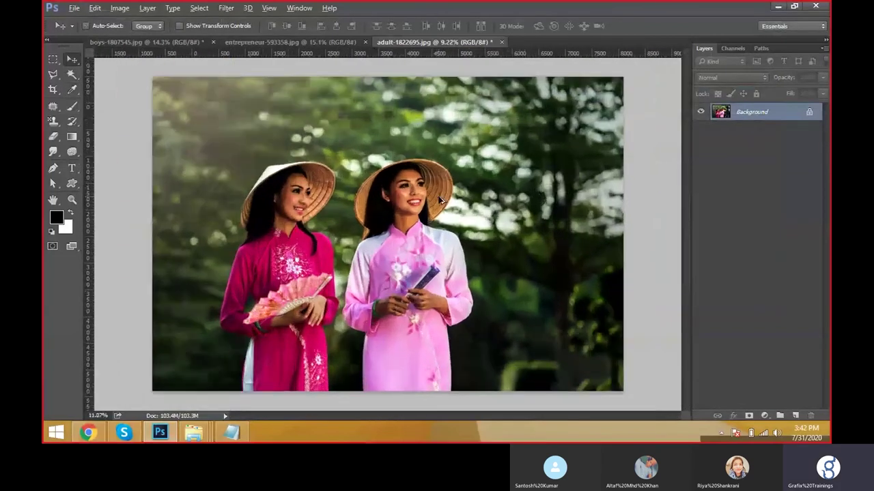
click(119, 8)
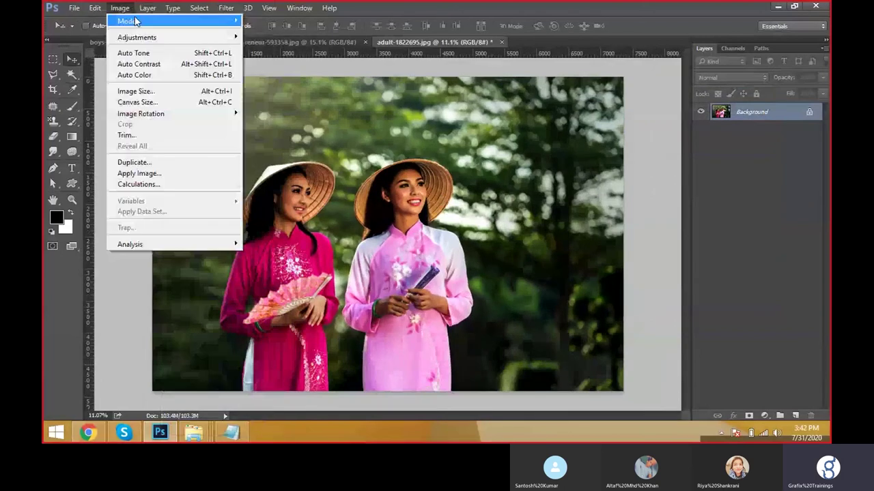
mouse_move(137, 37)
click(286, 61)
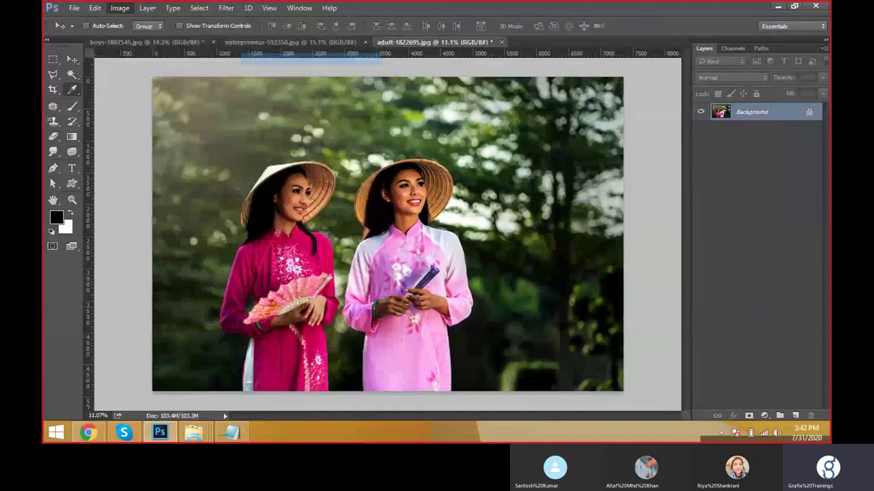
drag(462, 63, 648, 97)
drag(602, 195, 603, 179)
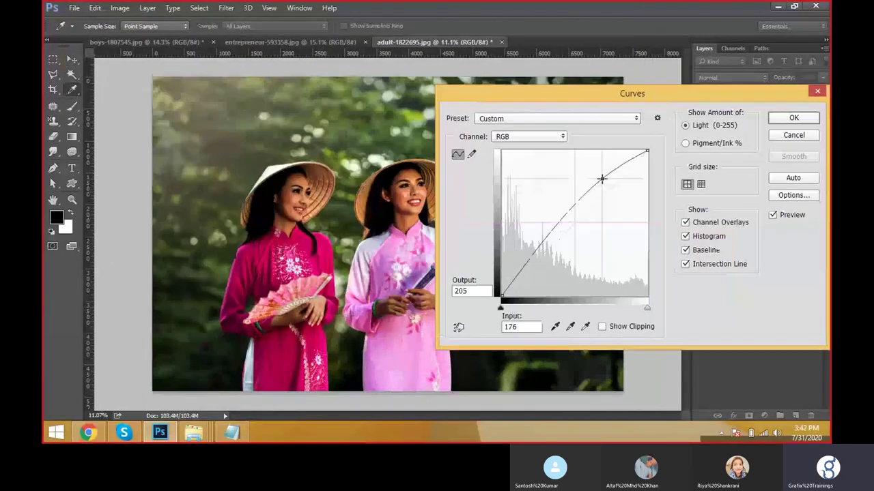
Distort the RGB curve with several more shadow and midtone points, including input 73 at output 93 and input 47 at output 64.
click(548, 231)
drag(548, 231, 570, 206)
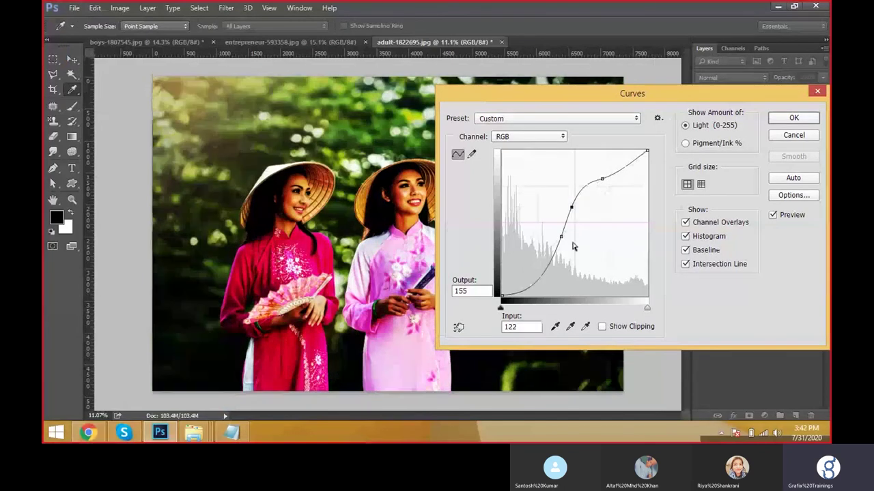
mouse_move(545, 251)
mouse_down()
mouse_move(546, 244)
mouse_move(560, 253)
mouse_move(543, 242)
mouse_up()
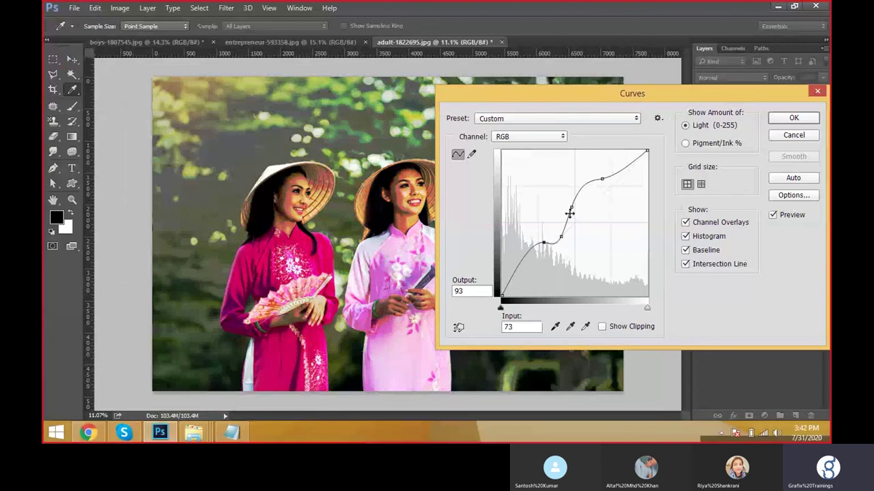
drag(570, 209, 585, 212)
drag(516, 268, 510, 254)
drag(585, 211, 579, 184)
drag(521, 228, 529, 260)
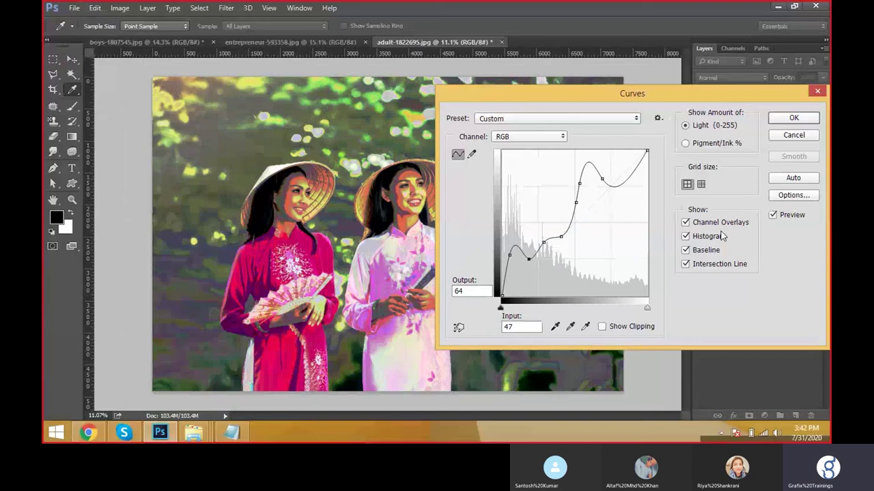
Try a steep RGB curve with a shadow point at input 78 and output 57, and discard the Curves adjustment.
drag(650, 107, 701, 87)
click(671, 231)
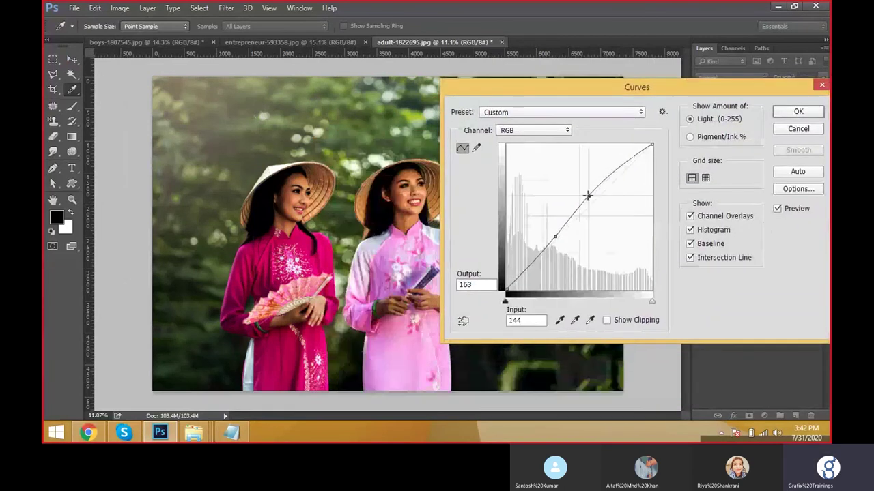
drag(587, 196, 585, 195)
drag(541, 251, 551, 257)
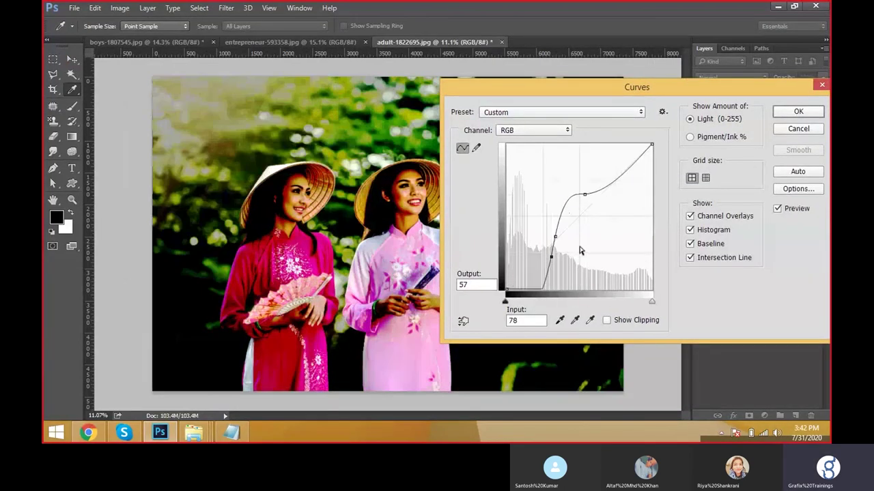
click(810, 126)
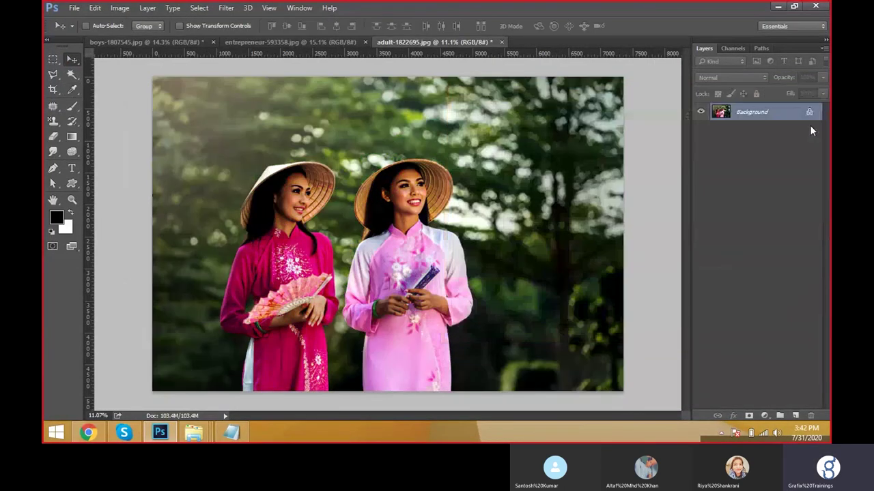
Browse the Bgs and Classes folders on the Desktop for another image to open.
key(ctrl+o)
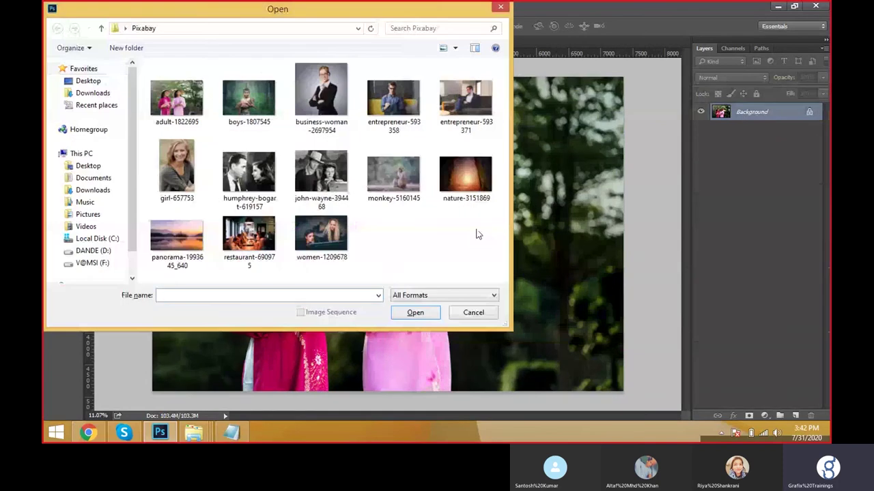
key(alt+Up)
double_click(321, 164)
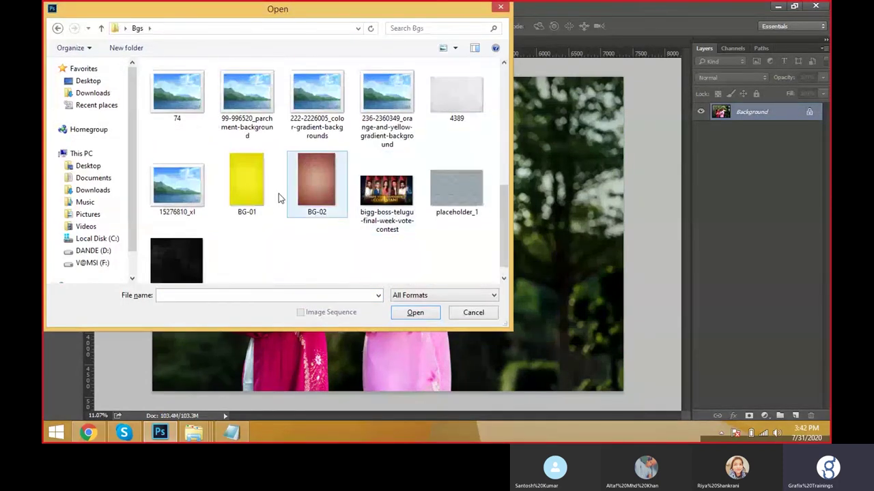
click(113, 170)
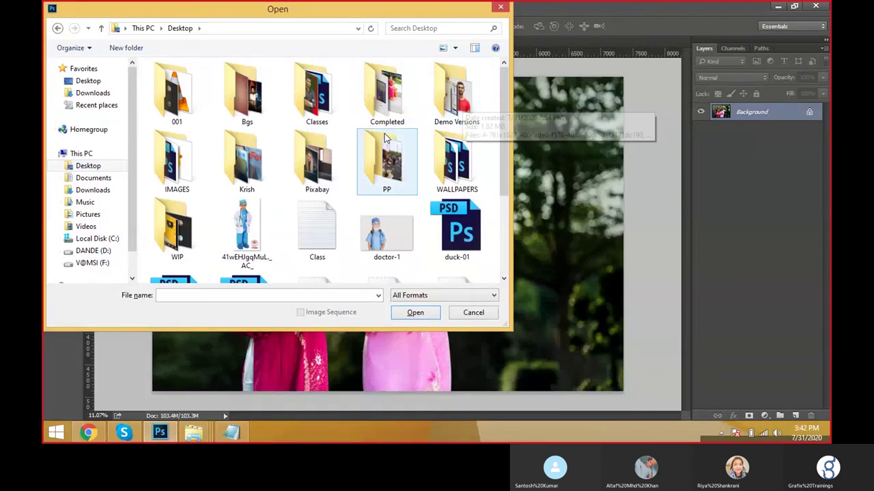
double_click(324, 113)
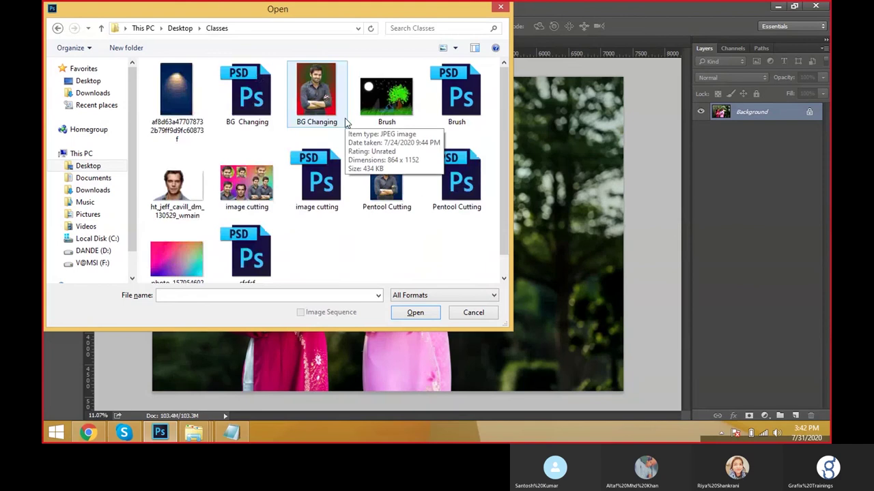
key(BackSpace)
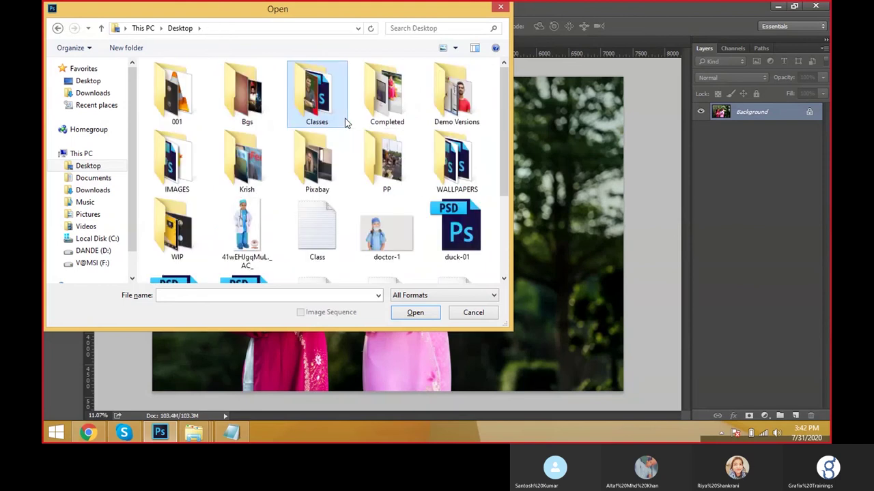
double_click(252, 104)
double_click(251, 103)
scroll(368, 177, down, 3)
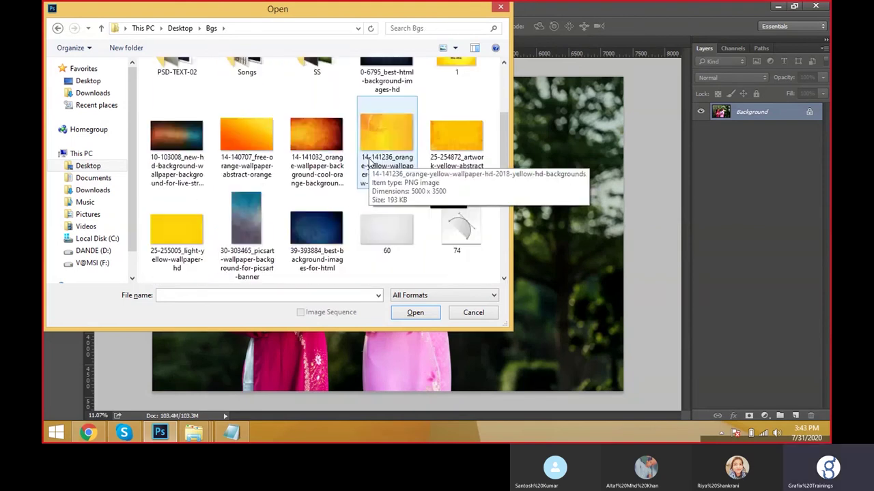
key(BackSpace)
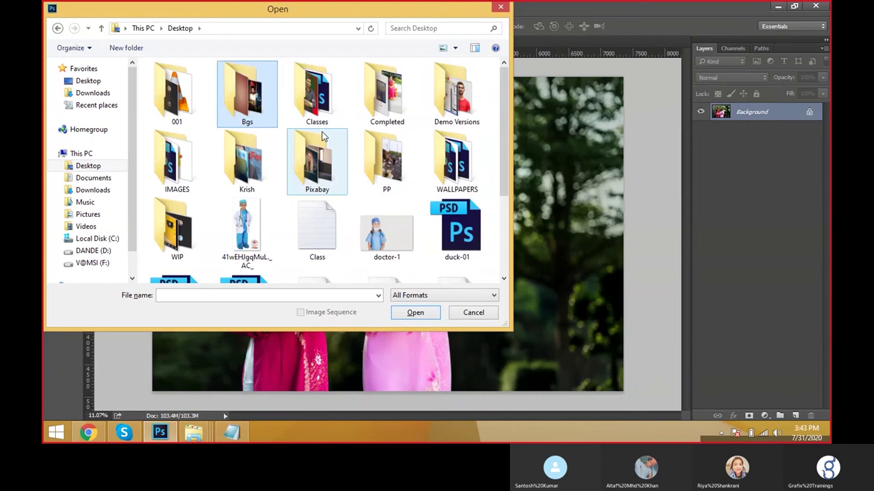
Open the background-dancers-who-became-known-bollywood-actors1200 image from the Krish folder on the Desktop.
click(231, 161)
double_click(231, 161)
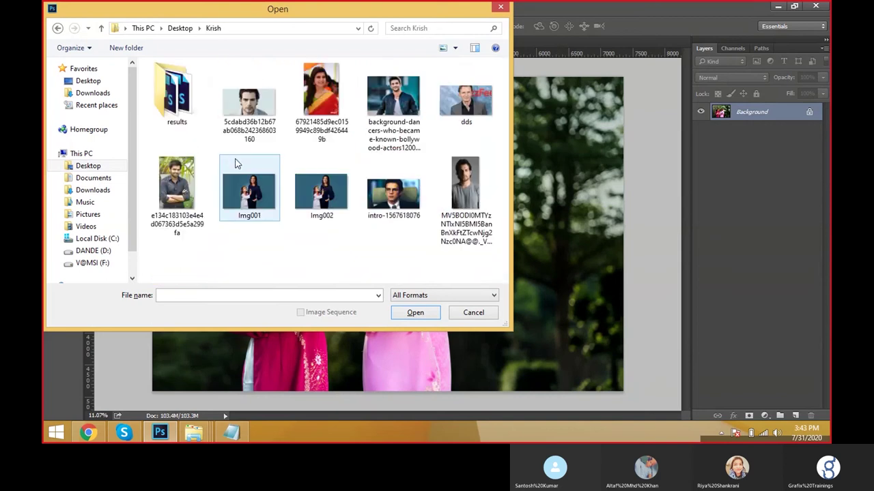
click(306, 183)
click(320, 106)
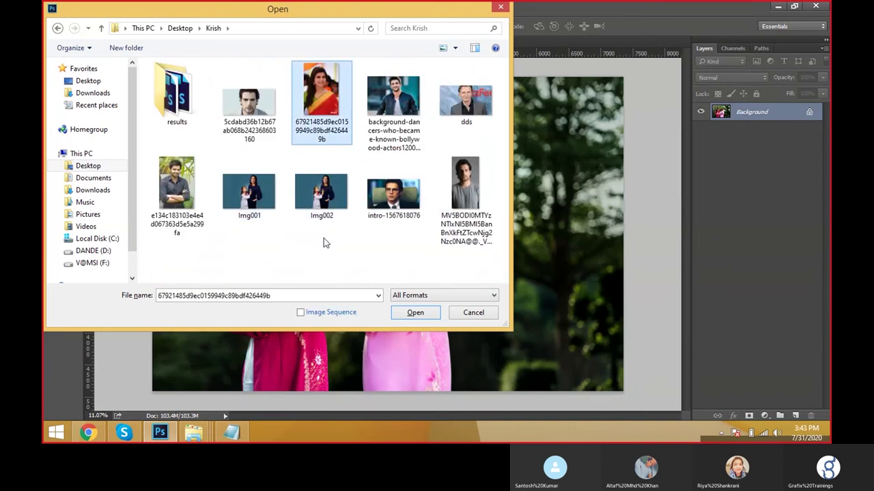
click(417, 103)
double_click(417, 101)
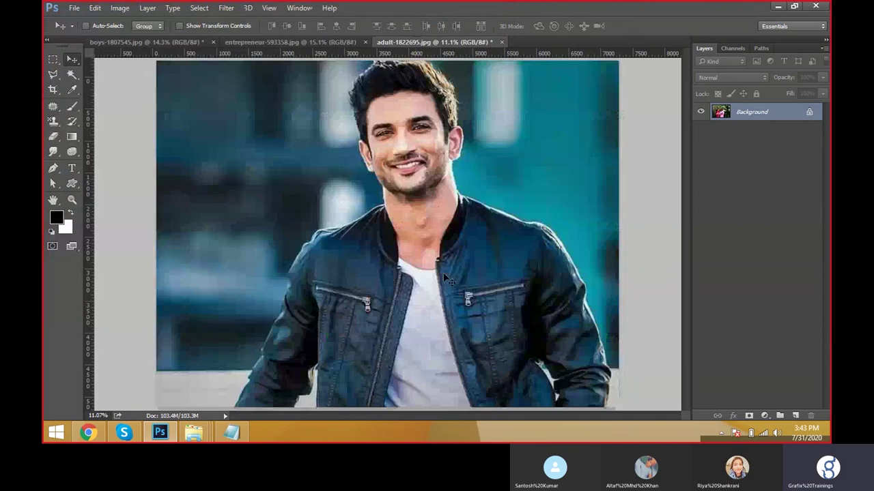
Try an extreme RGB Curves adjustment on the jacket portrait with a shadow point at input 37 and output 222, and discard it.
click(120, 8)
mouse_move(136, 39)
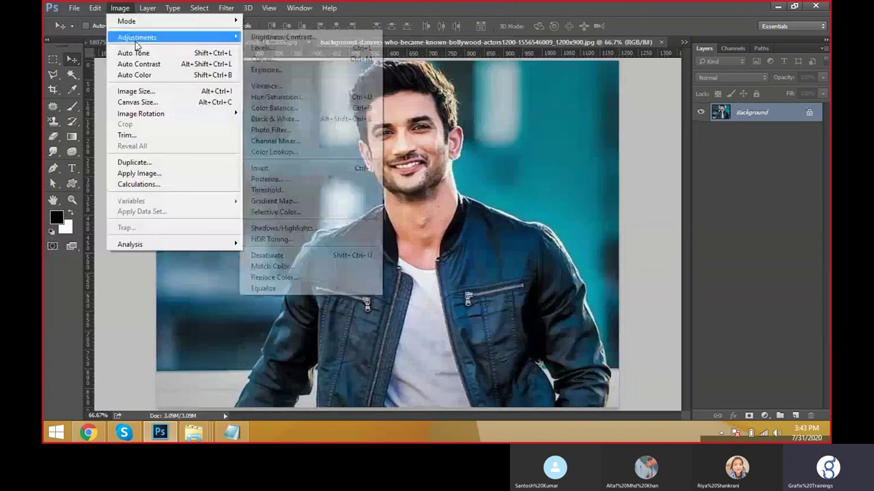
click(273, 57)
drag(586, 210, 566, 232)
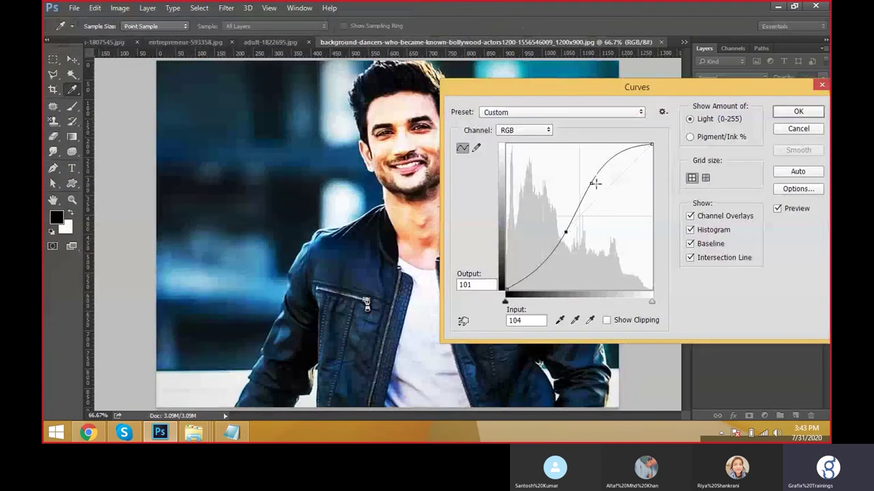
drag(591, 182, 572, 194)
drag(565, 232, 529, 162)
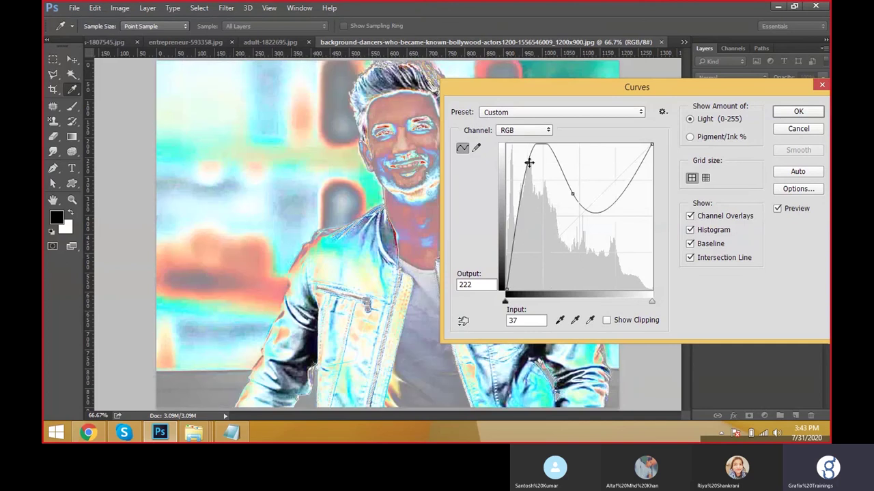
key(Escape)
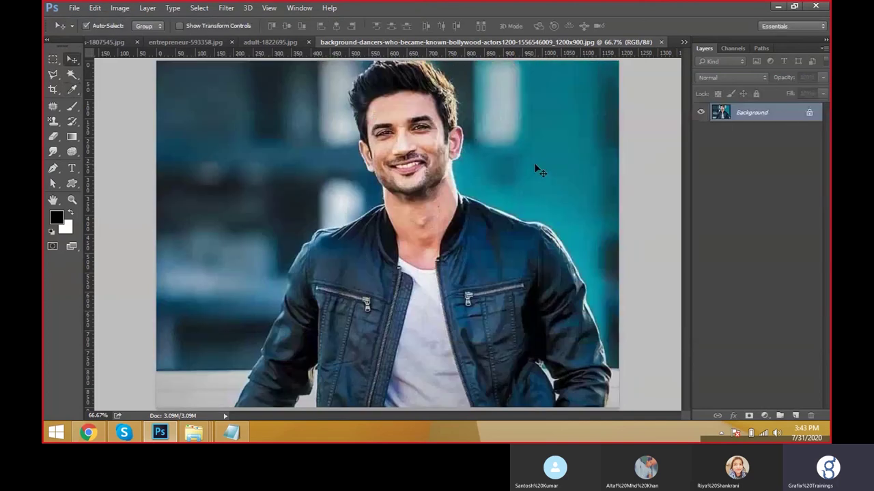
Apply a Levels adjustment to the jacket portrait to deepen its shadows and strengthen the contrast.
key(ctrl+alt+l)
click(737, 103)
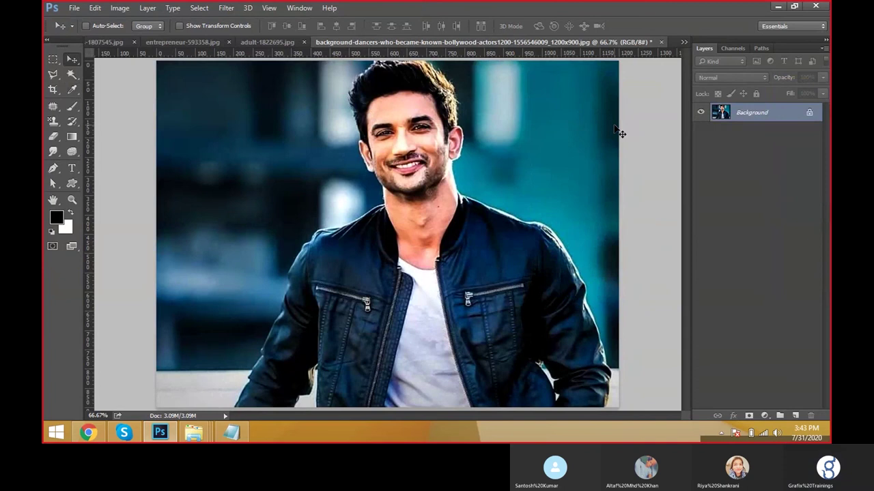
Bring up the available image adjustments for the jacket portrait.
click(120, 7)
mouse_move(150, 37)
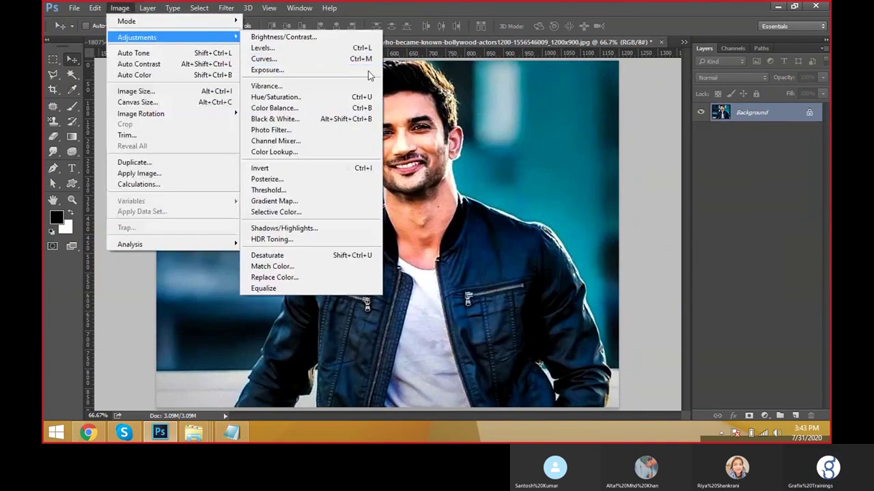